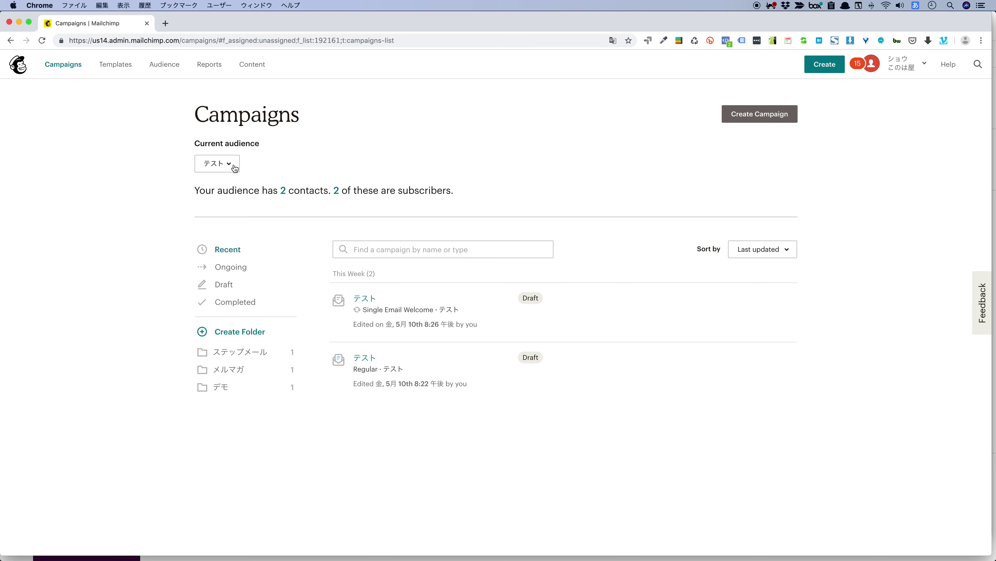
left_click(232, 166)
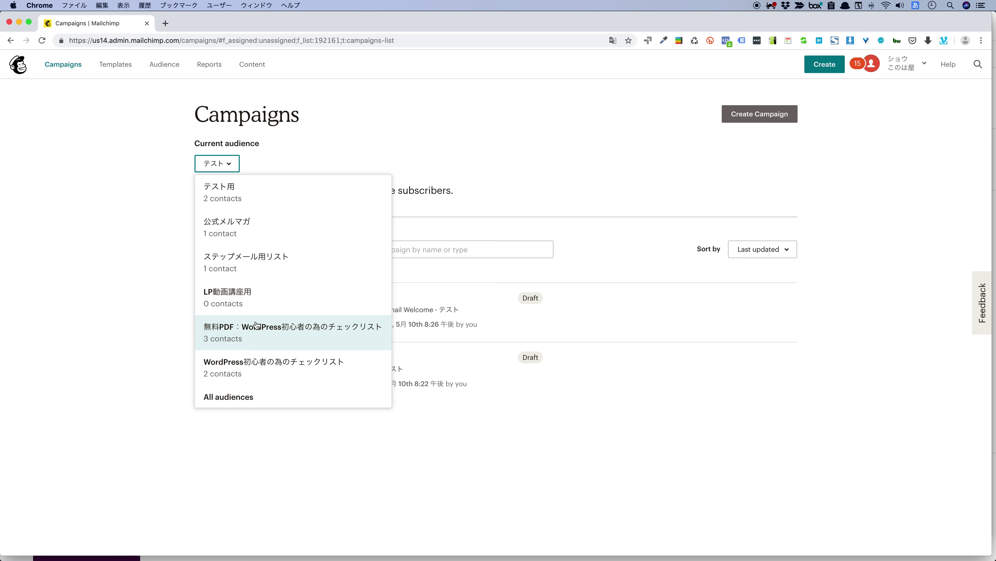
left_click(284, 159)
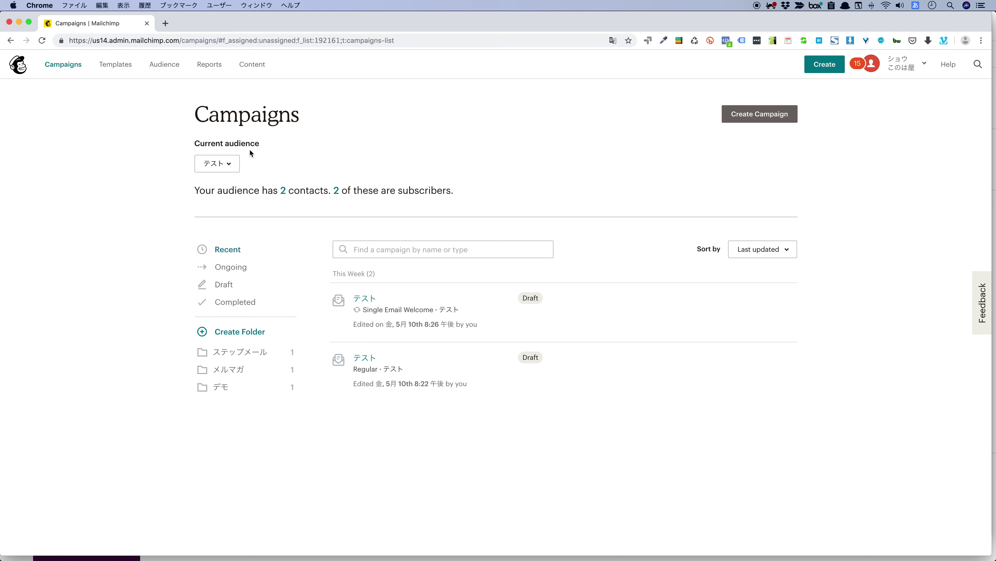
left_click(230, 164)
left_click(294, 155)
mouse_move(452, 320)
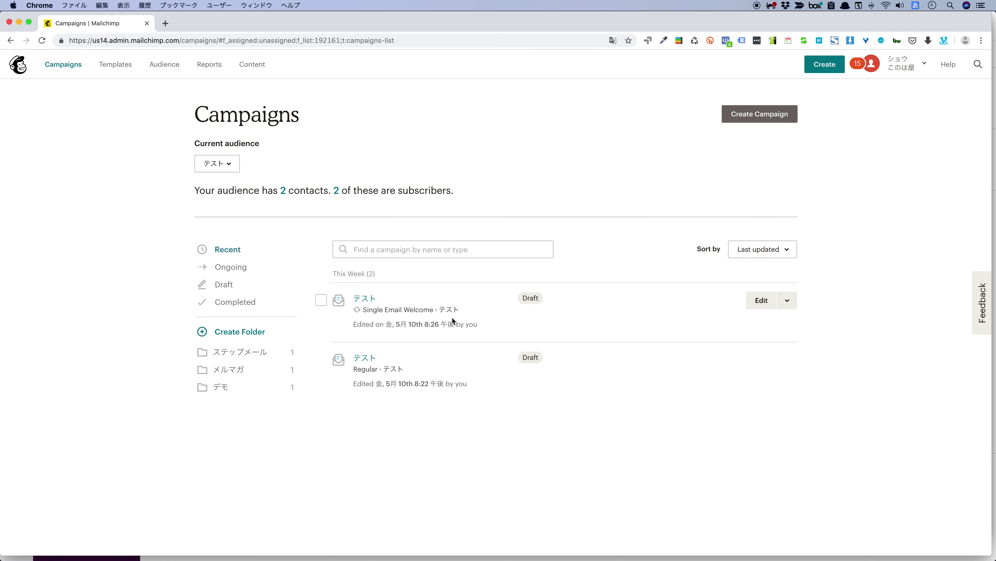
mouse_move(412, 359)
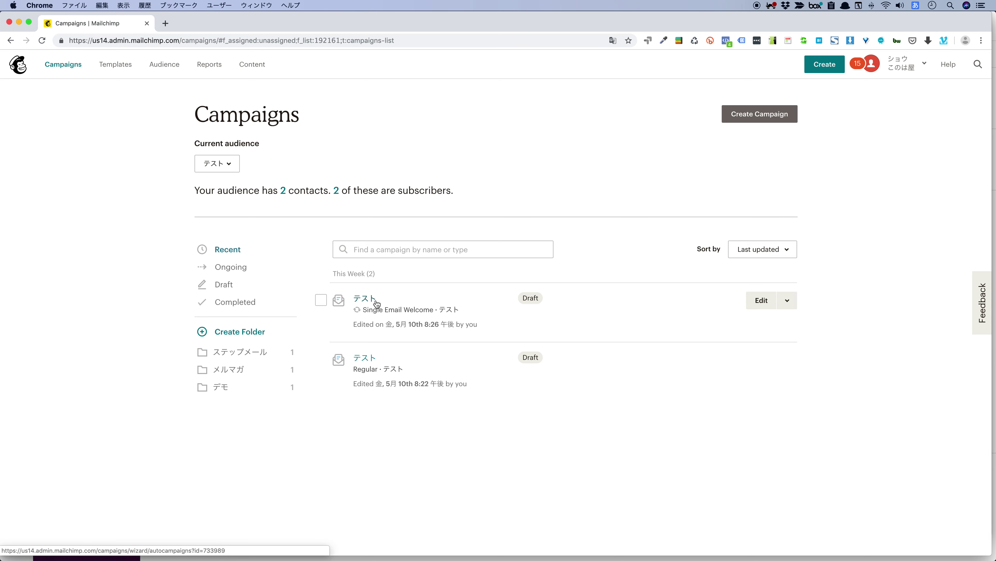
Look through the campaigns of all audiences, then return to the テスト audience's campaigns
left_click(229, 168)
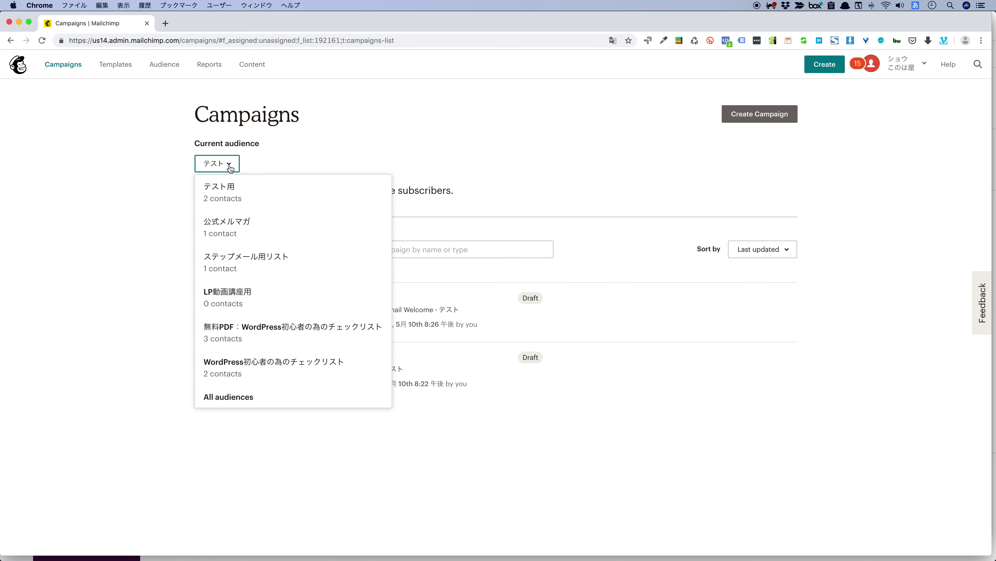
left_click(238, 399)
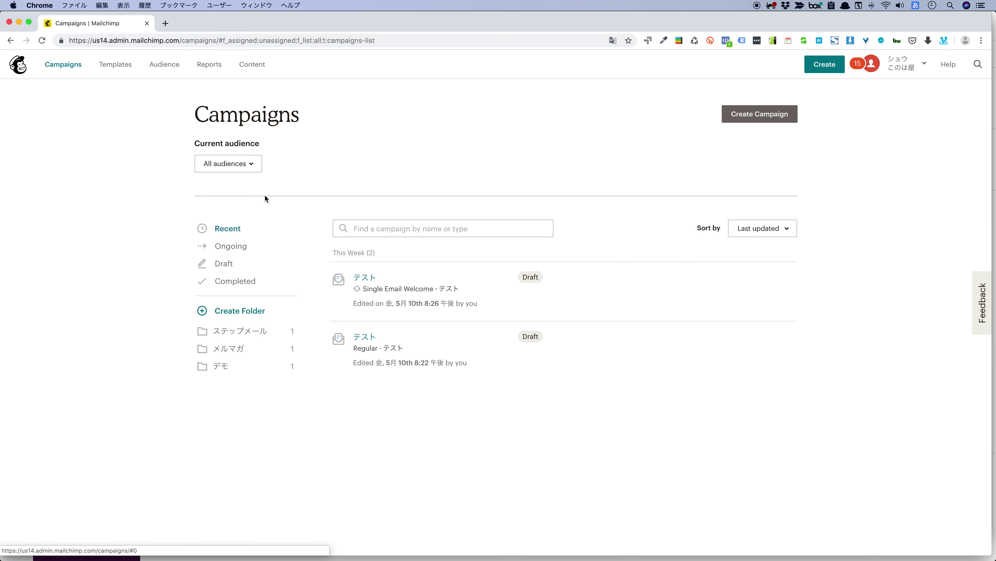
scroll(413, 298, "down", 6)
scroll(391, 227, "up", 1)
scroll(390, 224, "up", 5)
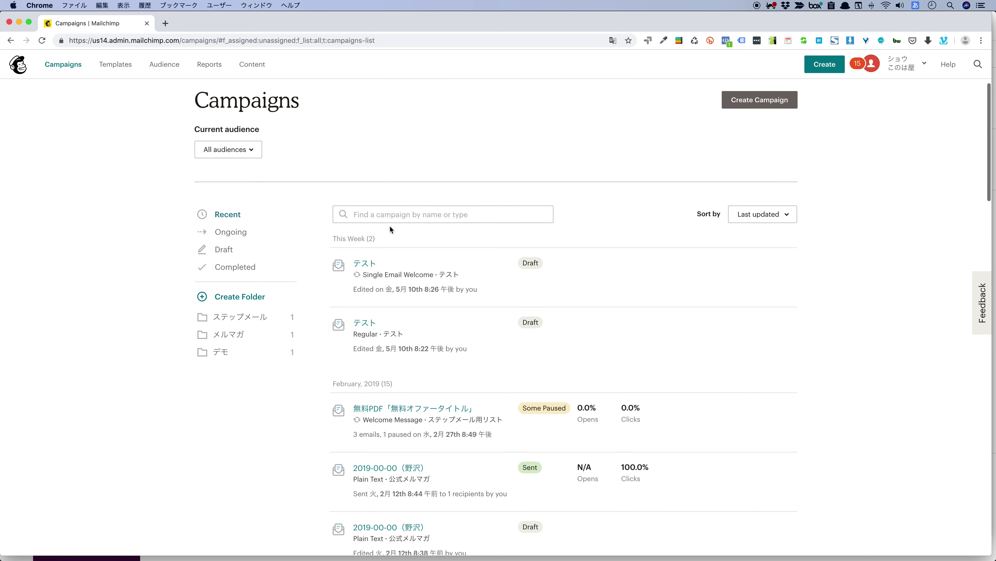
scroll(405, 292, "down", 3)
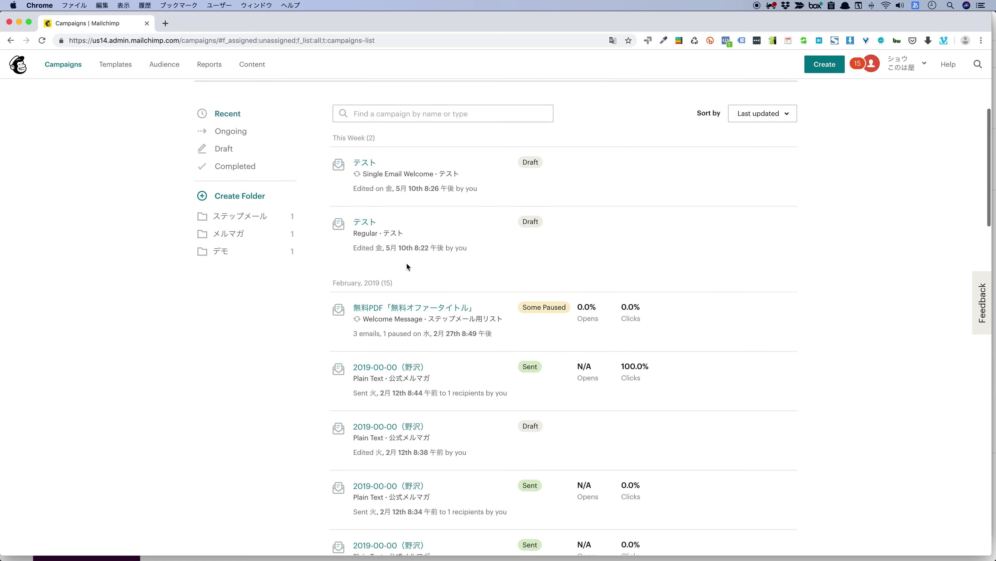
scroll(405, 249, "down", 10)
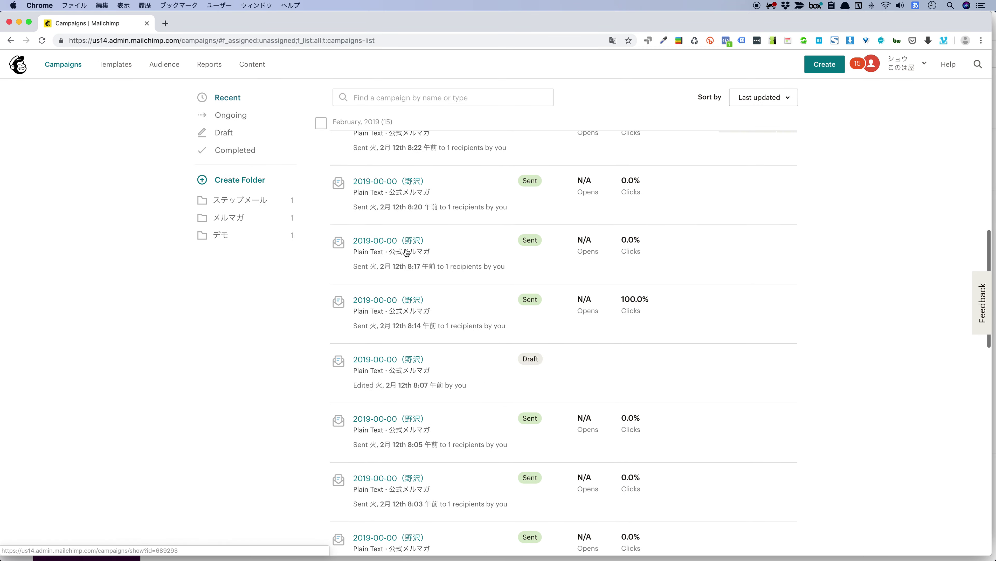
scroll(404, 250, "up", 10)
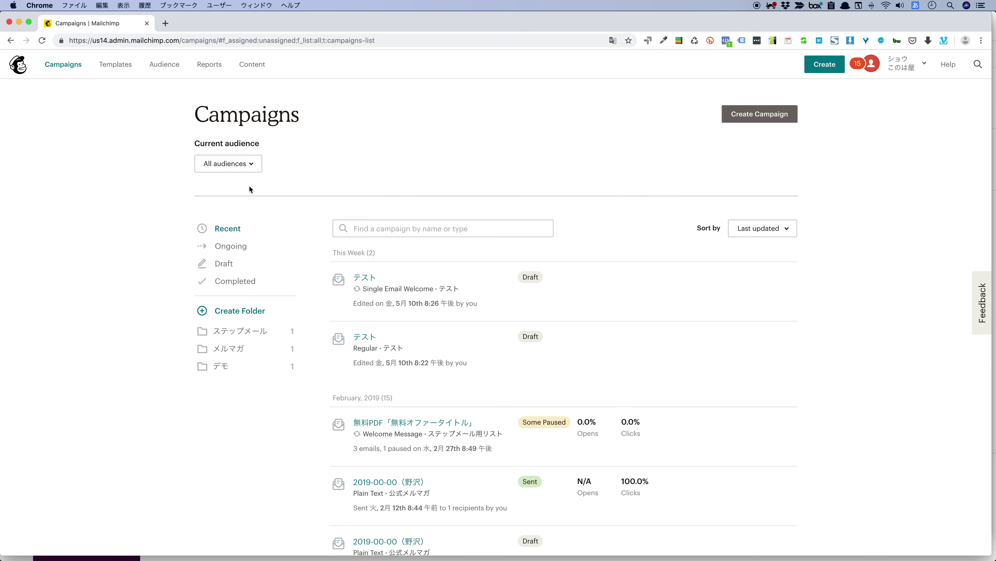
left_click(251, 168)
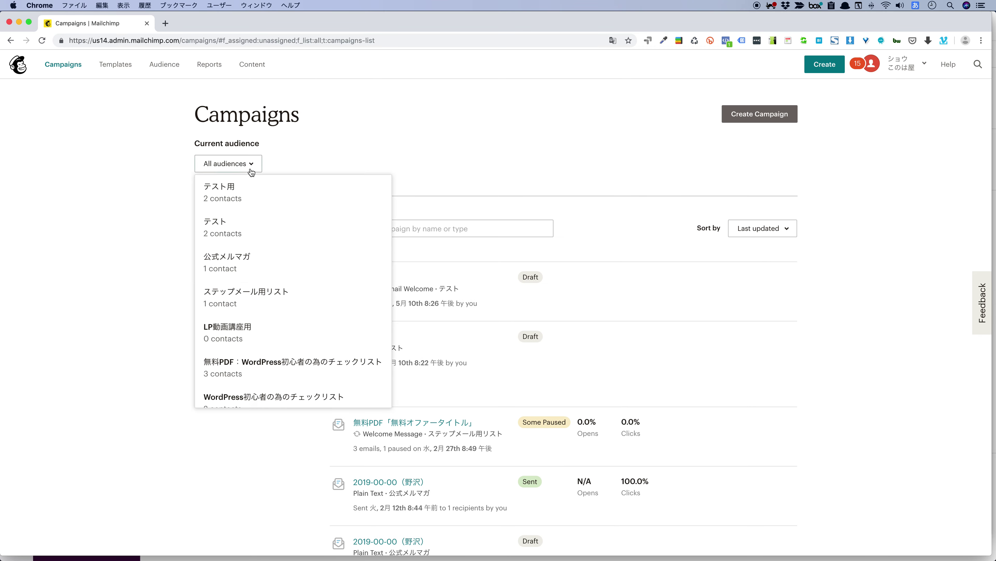
left_click(249, 230)
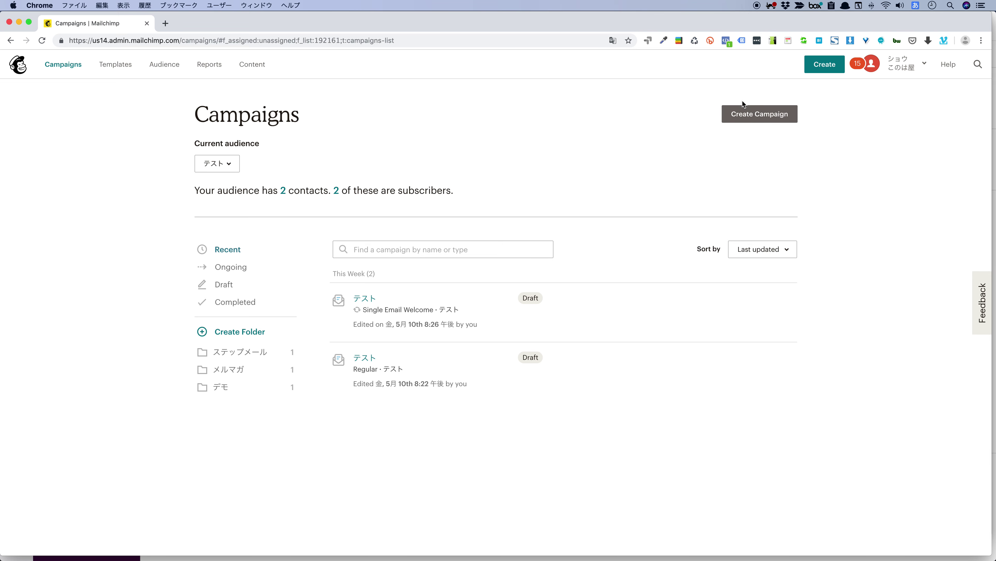
Start creating a new email campaign of the Automated type
left_click(761, 116)
left_click(314, 123)
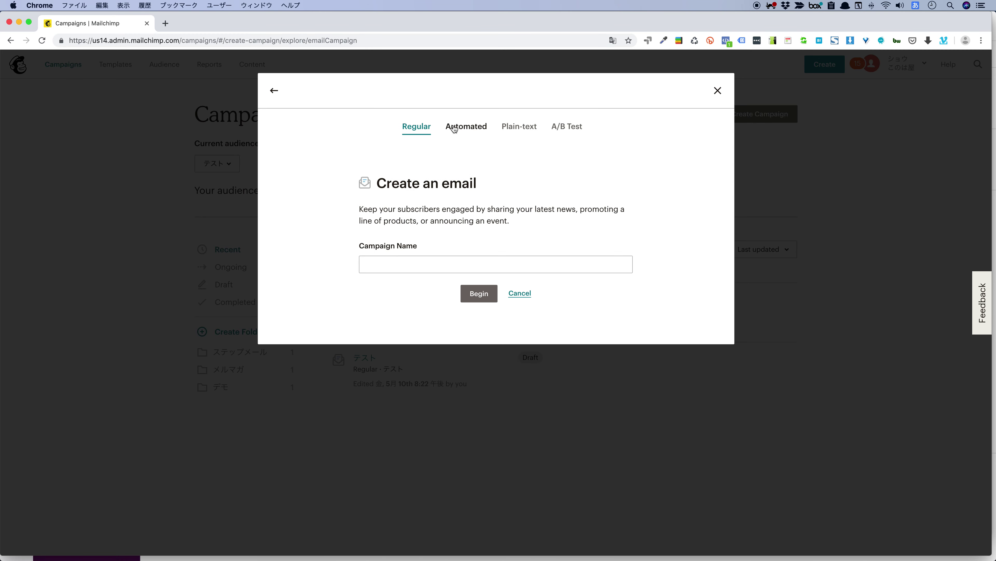
left_click(474, 127)
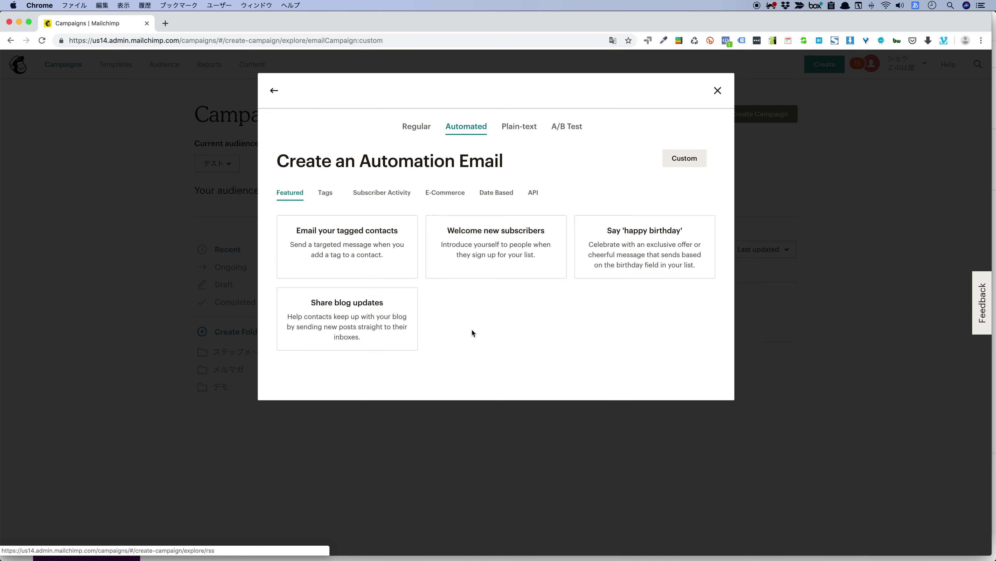
Translate the automation options page into Japanese, then restore the original English page
right_click(487, 331)
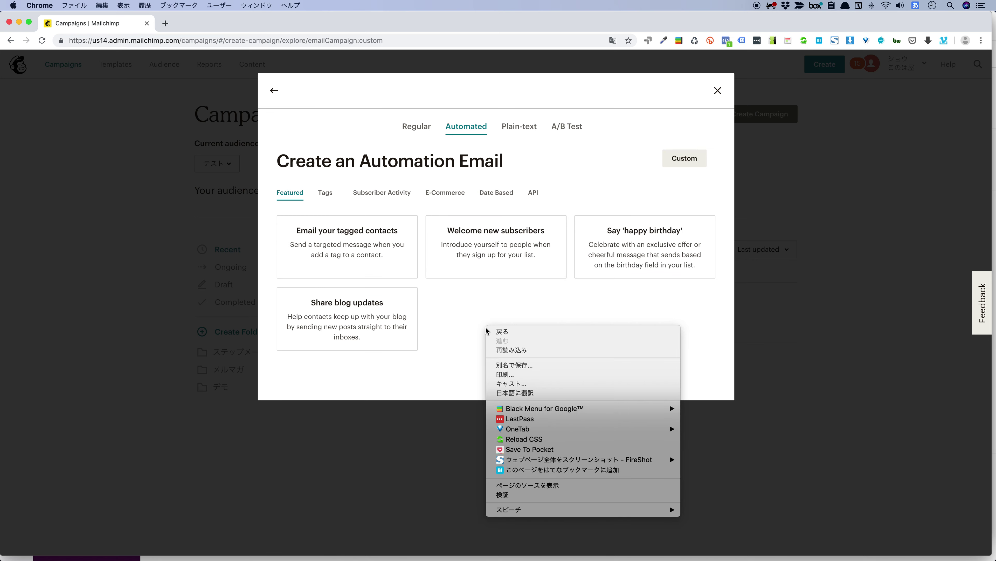
left_click(512, 394)
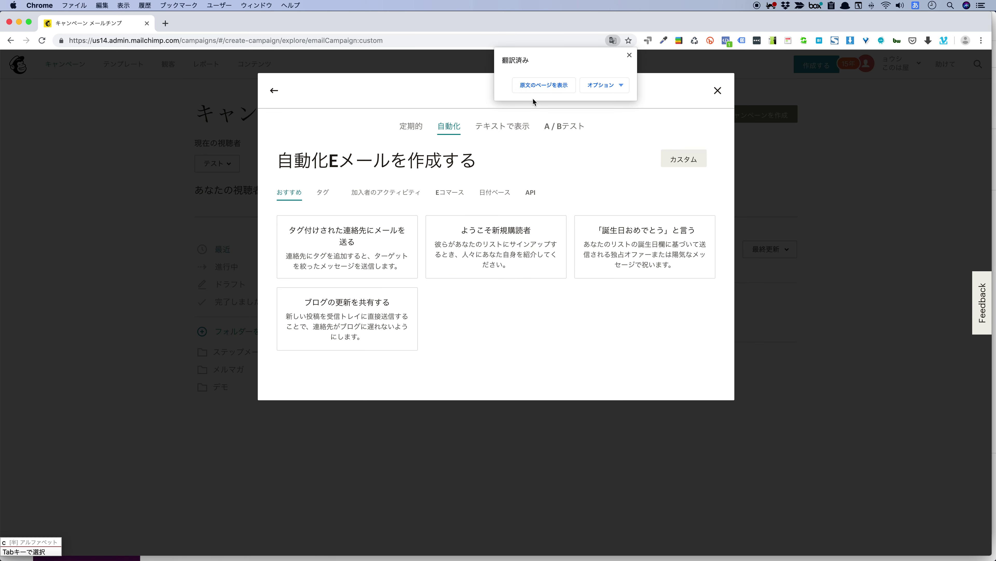
left_click(543, 85)
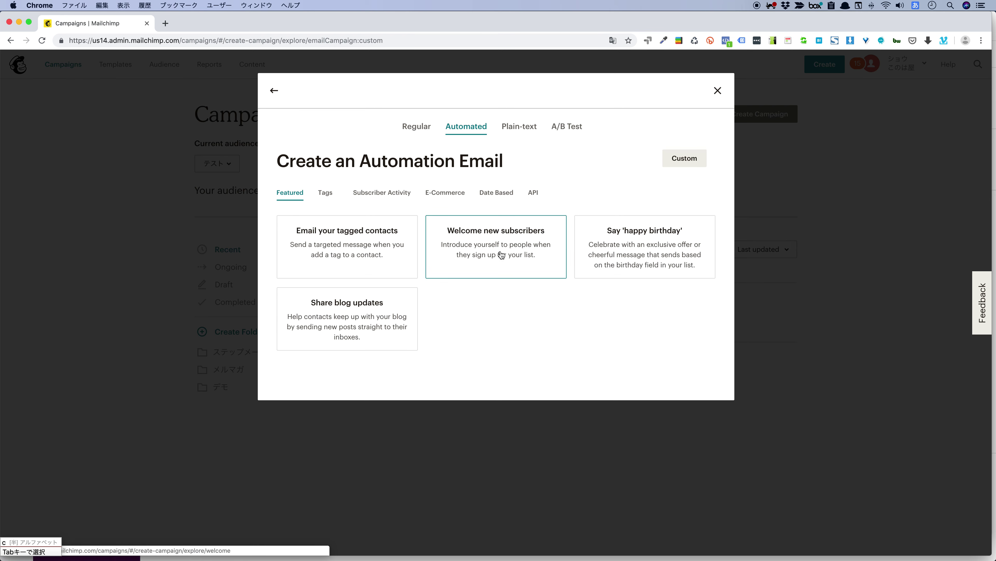
Choose the Welcome new subscribers automation and name the campaign 無料オファーのタイトル
left_click(487, 248)
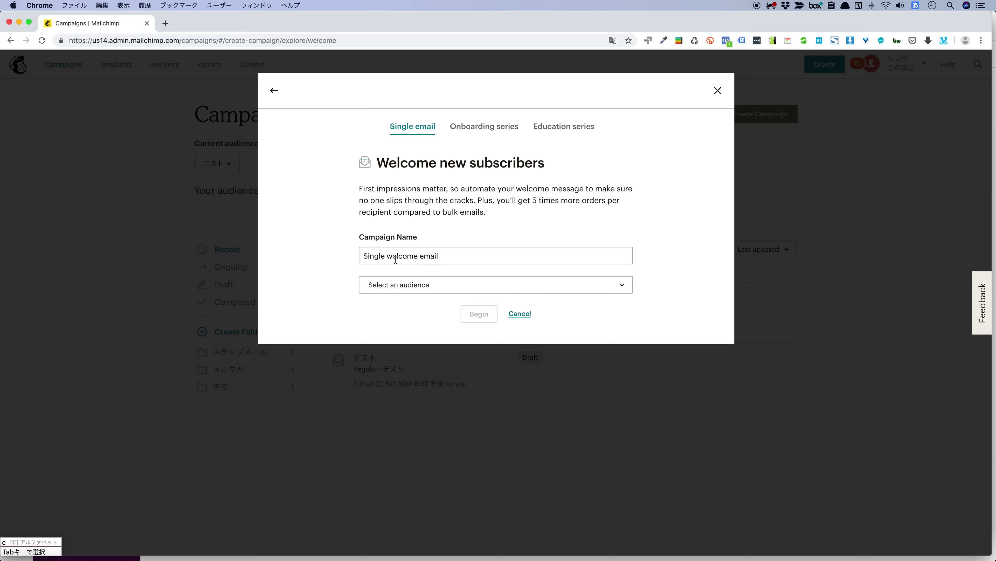
triple_click(405, 256)
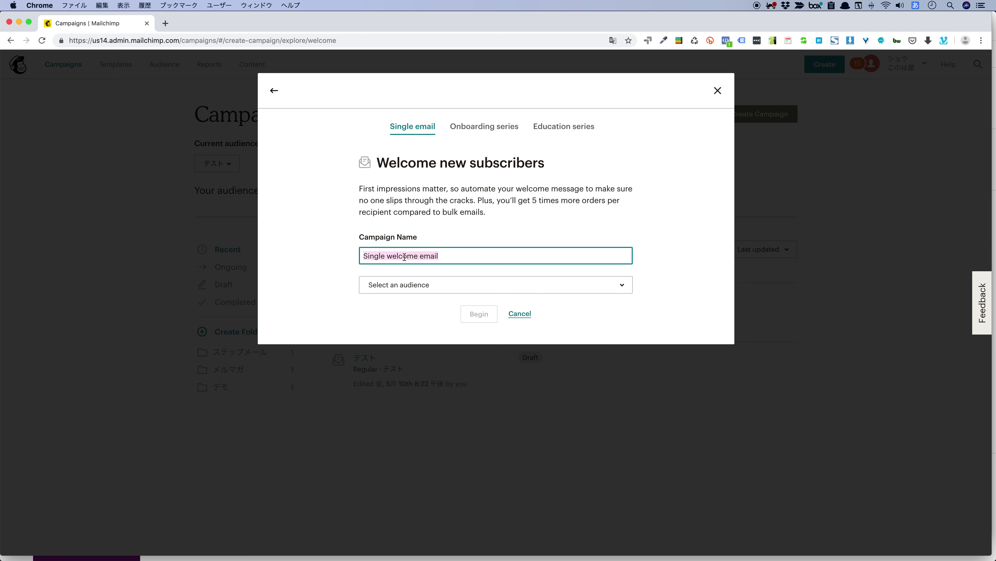
type("muryou")
key("space")
type("ofa")
key("space")
type("notait")
key("Tab")
key("Return")
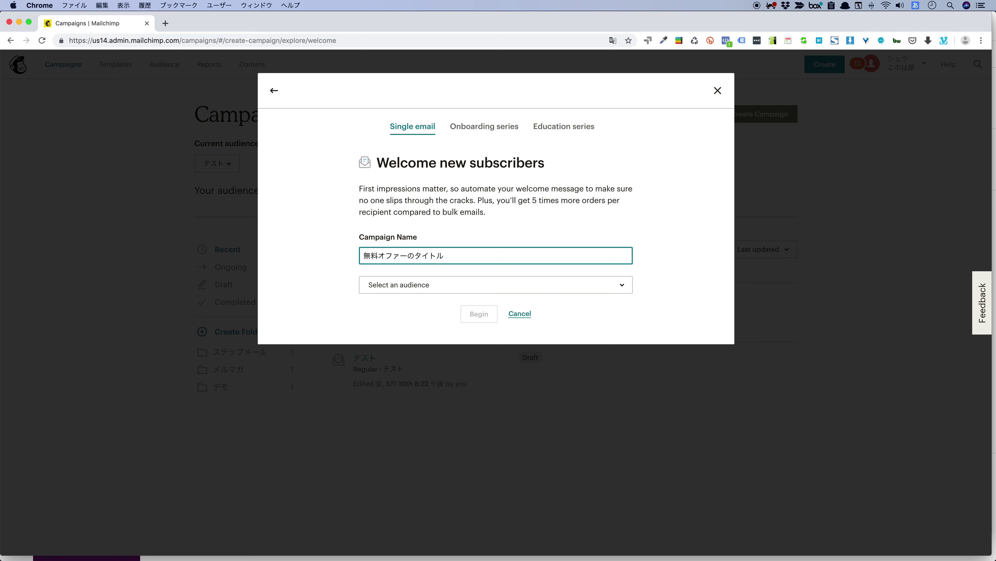
Replace the campaign name with メルマガ登録用
key("super+a")
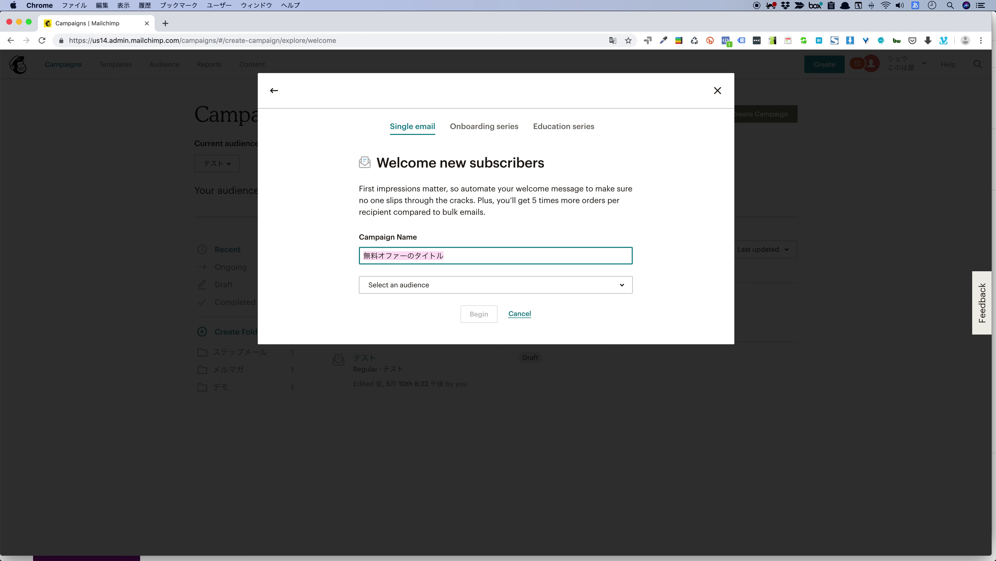
type("メルマガ")
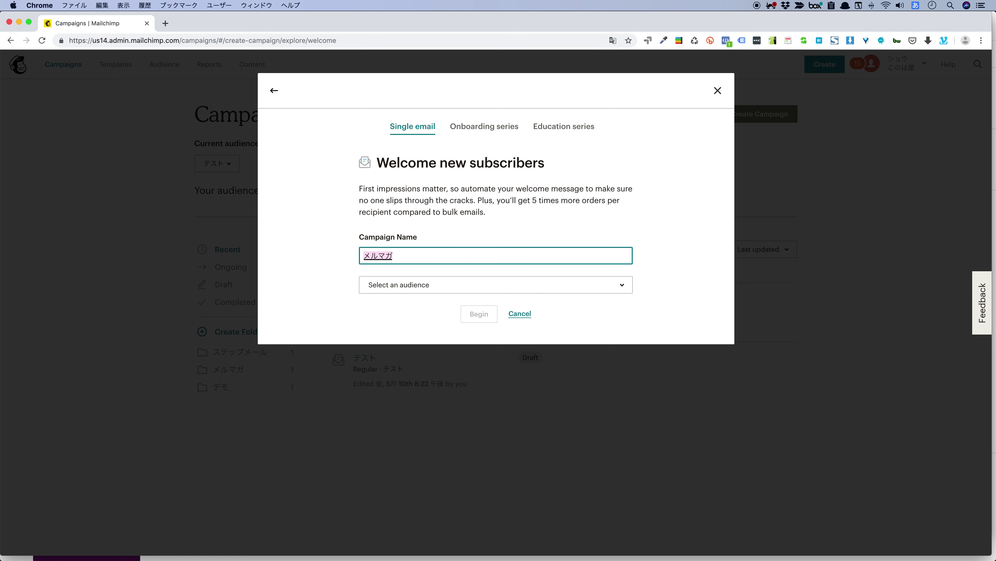
type("とうろくよう")
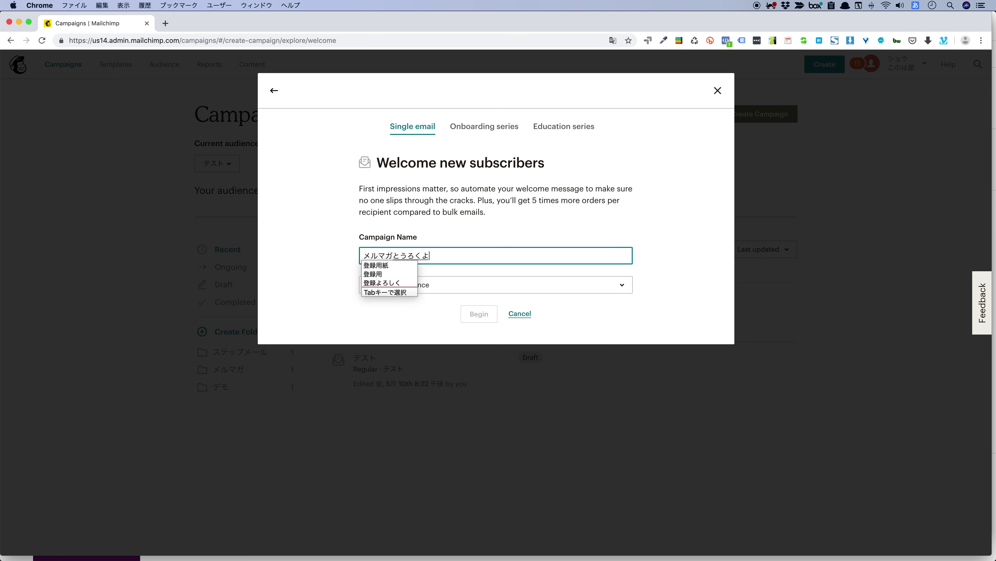
key("space")
key("Return")
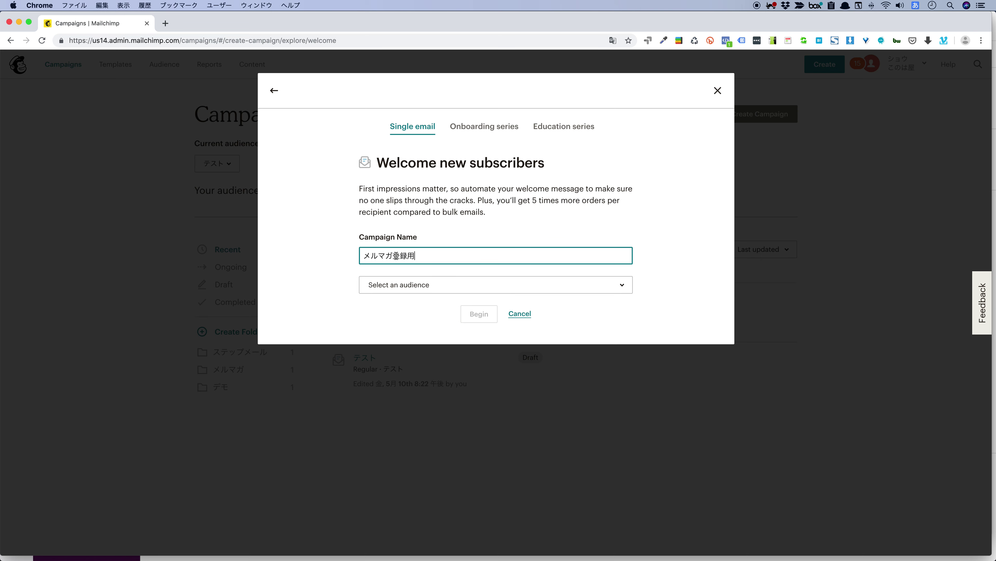
Name the campaign テスト, assign it to the テスト audience and begin the single welcome email
left_click_drag(363, 256, 428, 260)
type("テスト")
key("Return")
left_click(442, 288)
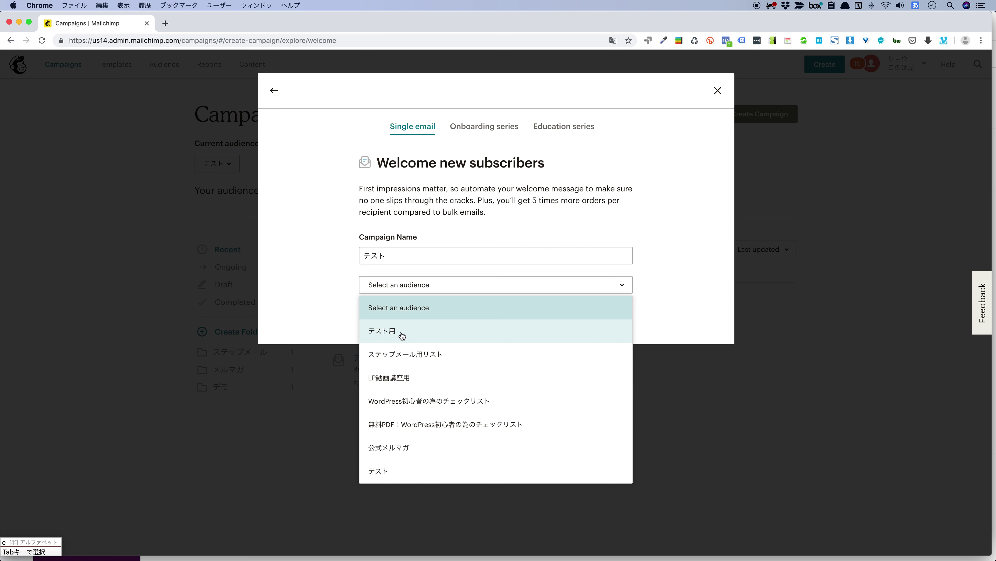
left_click(406, 473)
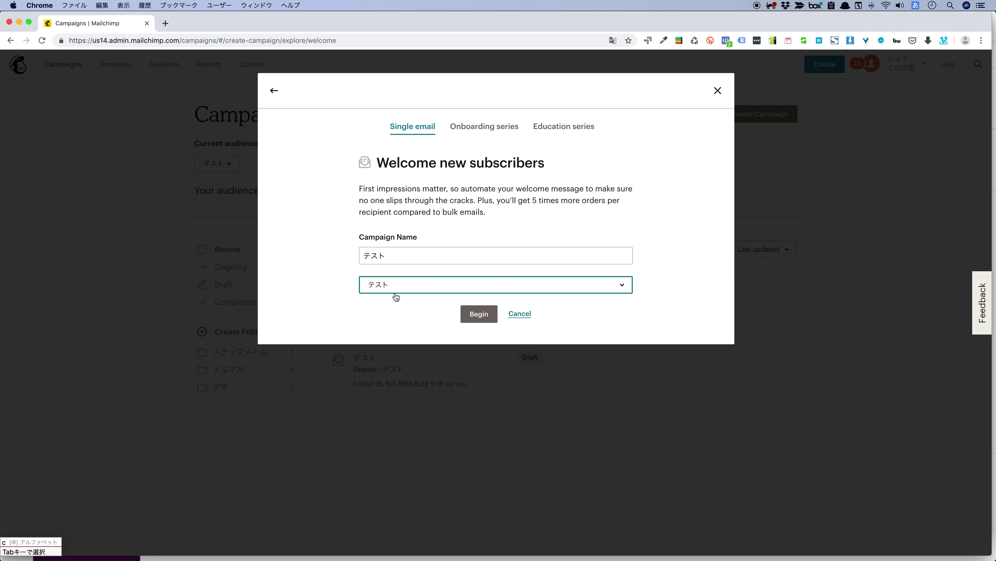
left_click(482, 316)
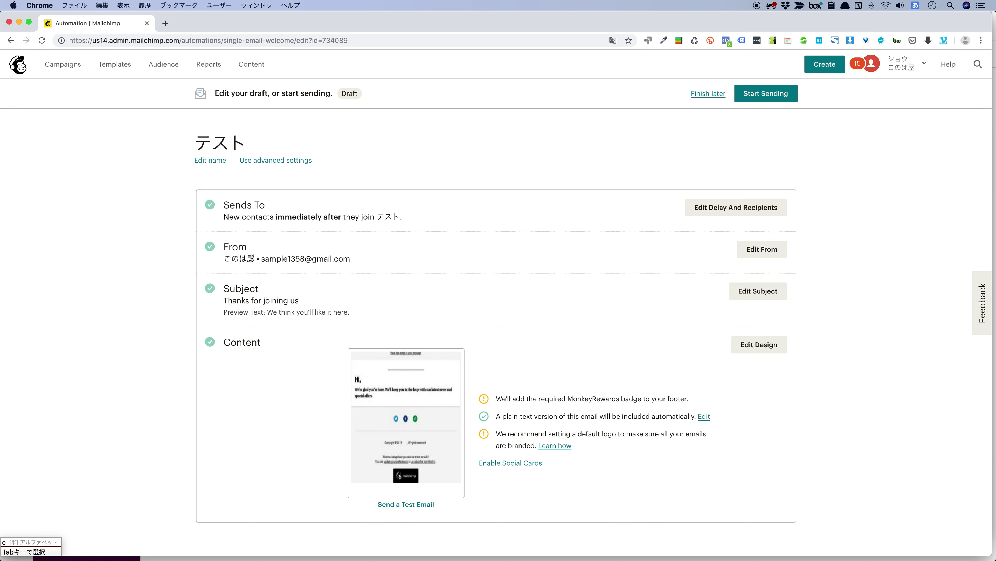
Examine the sender's e-mail address and its domain in the campaign's From section
left_click_drag(261, 261, 342, 261)
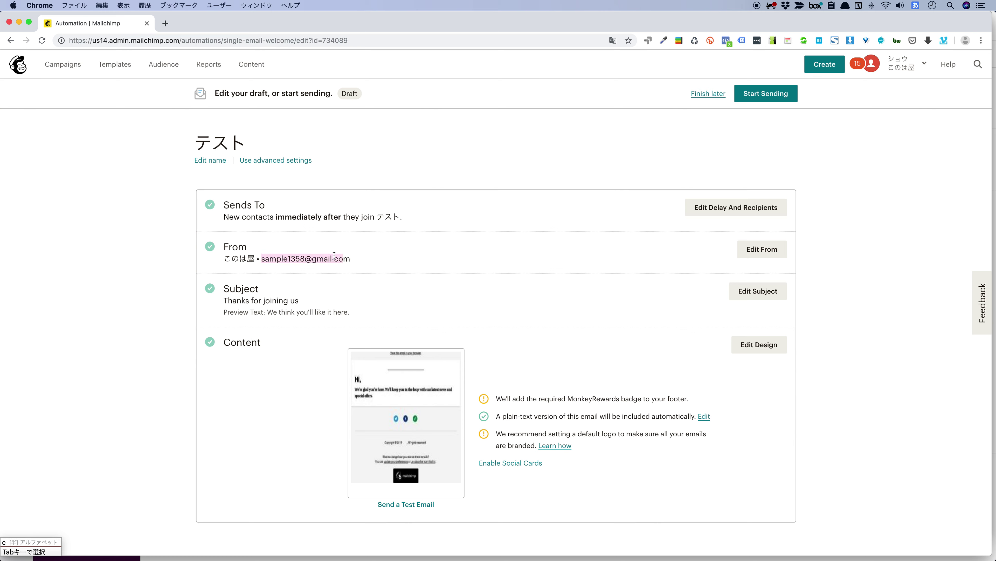
left_click(266, 258)
left_click_drag(268, 260, 349, 257)
scroll(336, 266, "down", 1)
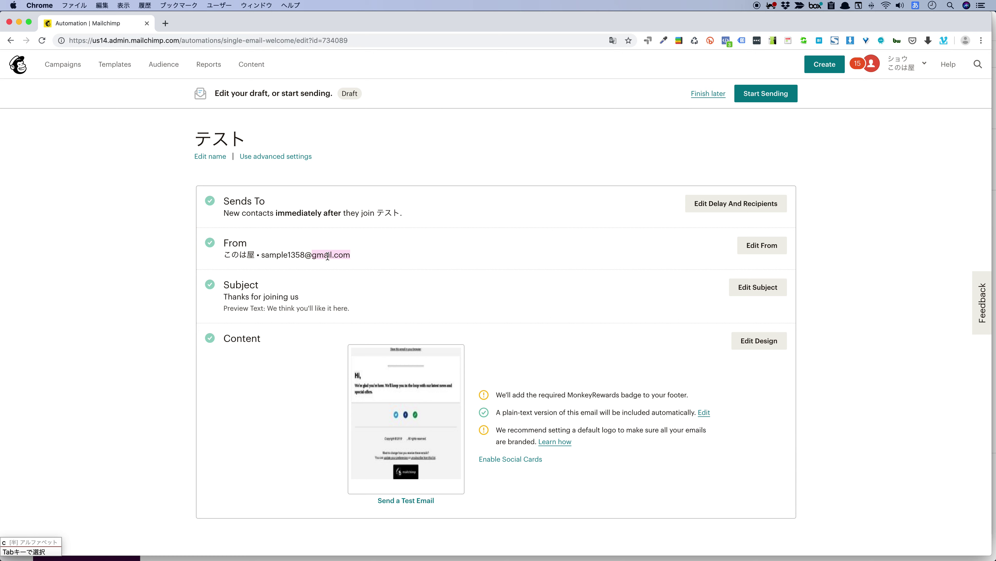
left_click_drag(262, 257, 357, 262)
left_click_drag(310, 256, 348, 257)
Set the welcome email's subject line to ご登録ありがとうございます！ and save it
scroll(343, 290, "down", 2)
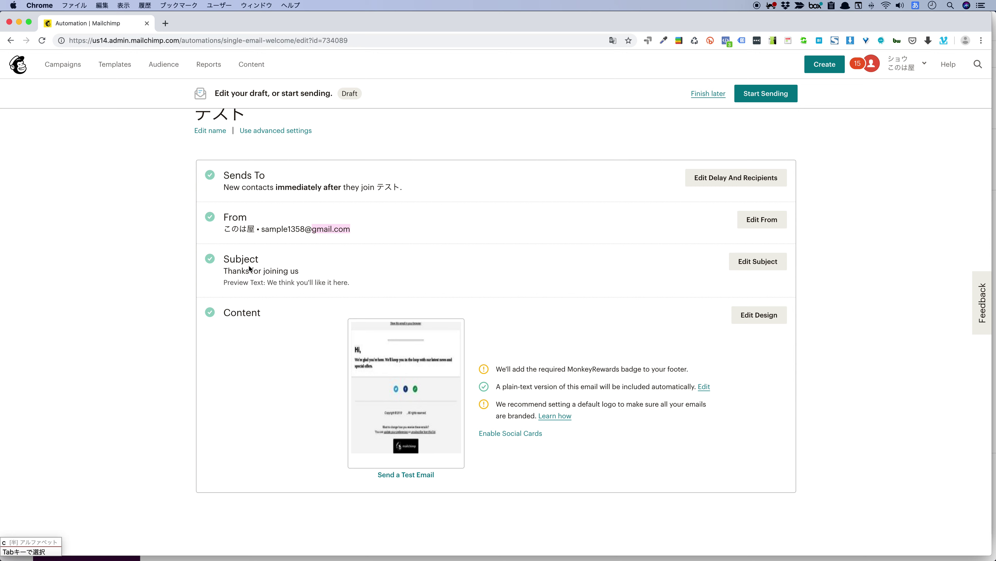
left_click(758, 261)
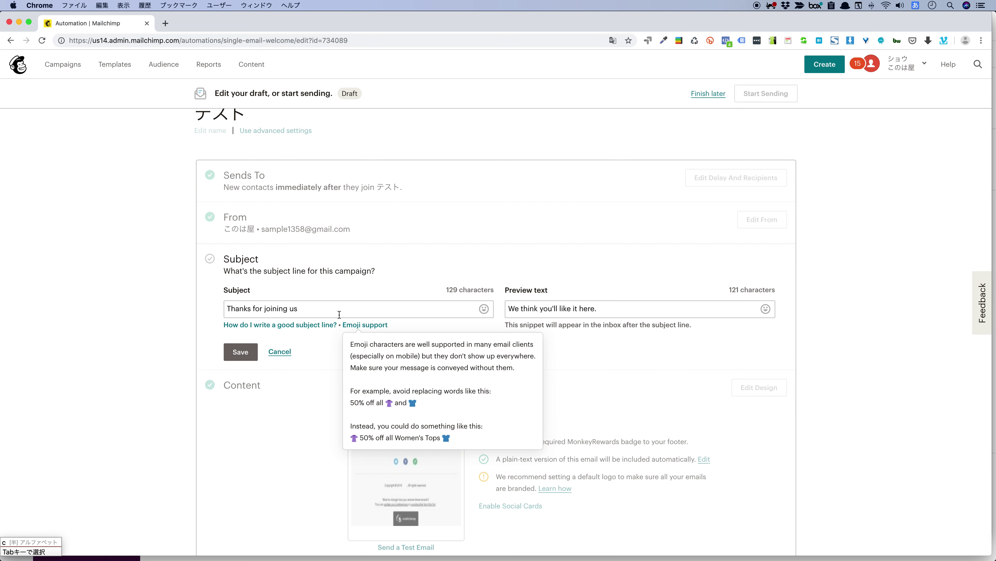
triple_click(243, 301)
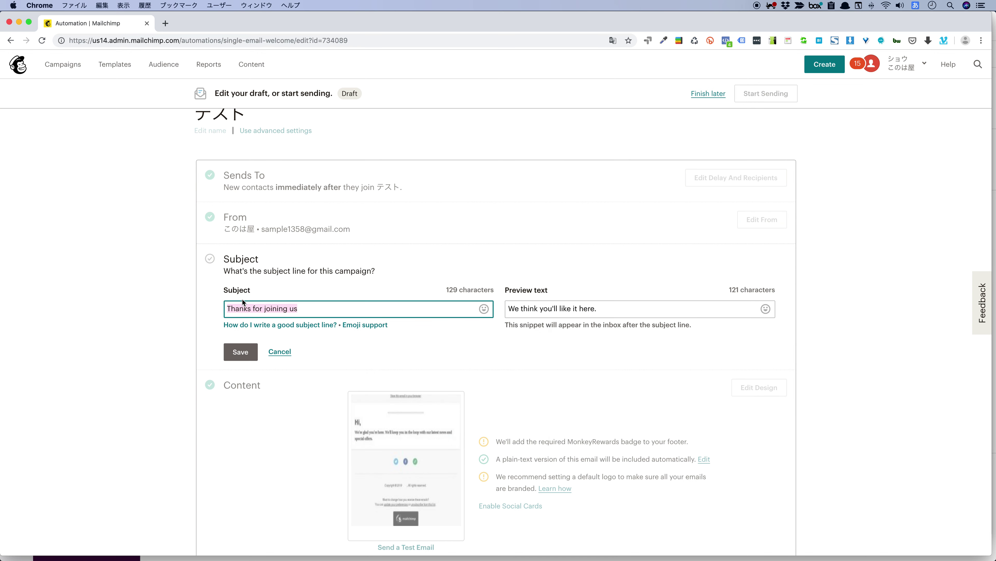
type("ごとう")
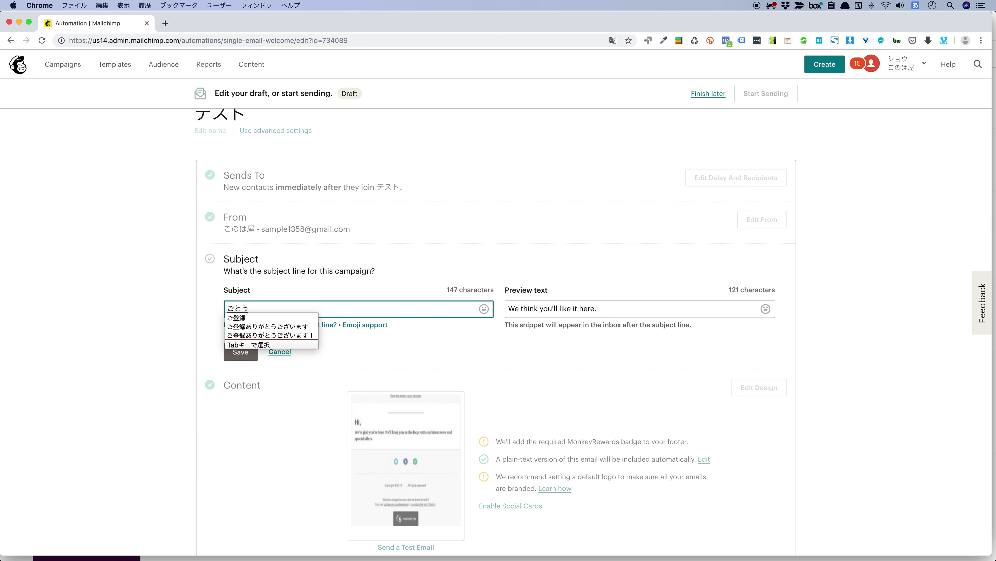
key("Tab")
key("Tab")
key("Tab")
key("Return")
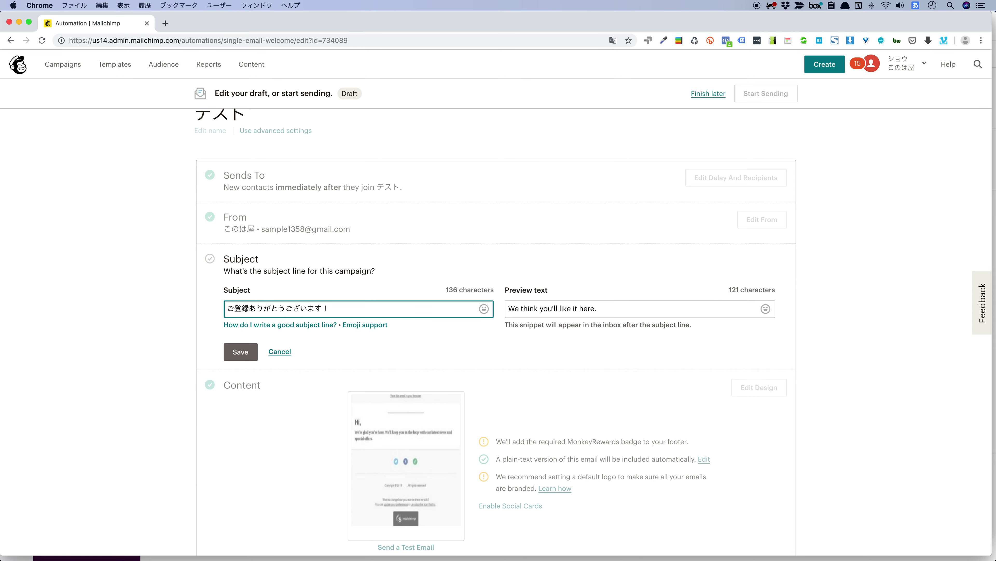
left_click(240, 351)
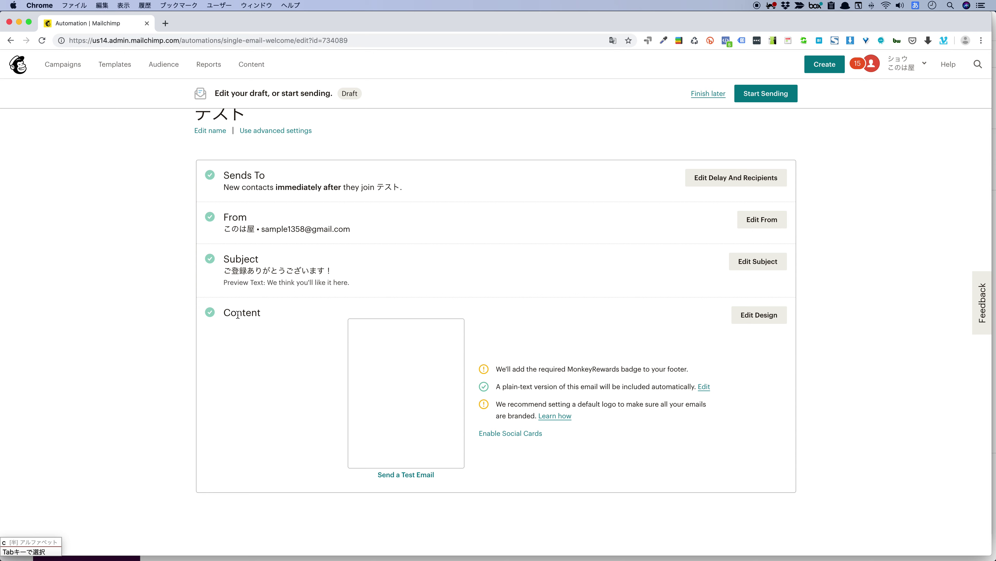
Open the welcome email's design and change its template to the saved template テンプレ
left_click(758, 318)
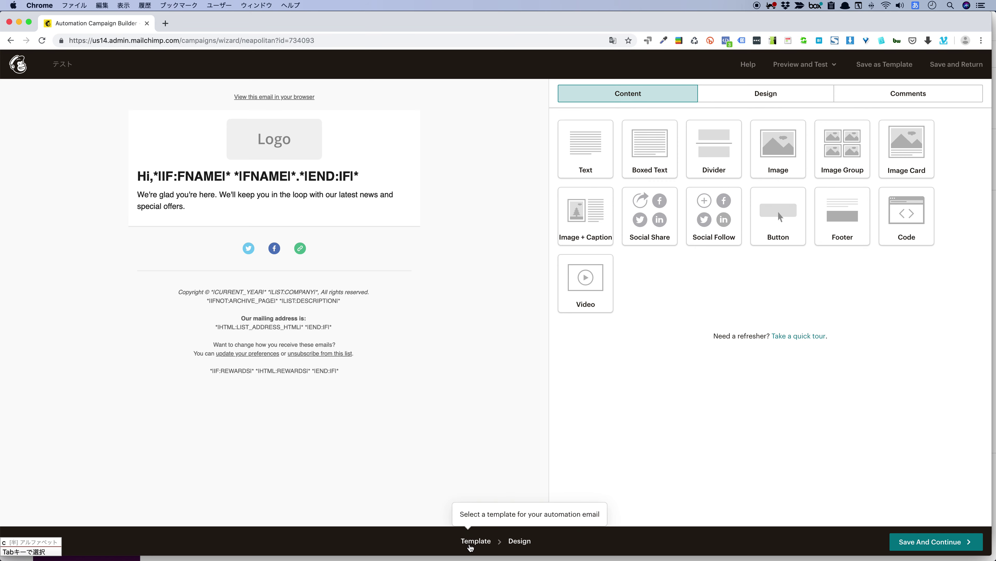
left_click(474, 542)
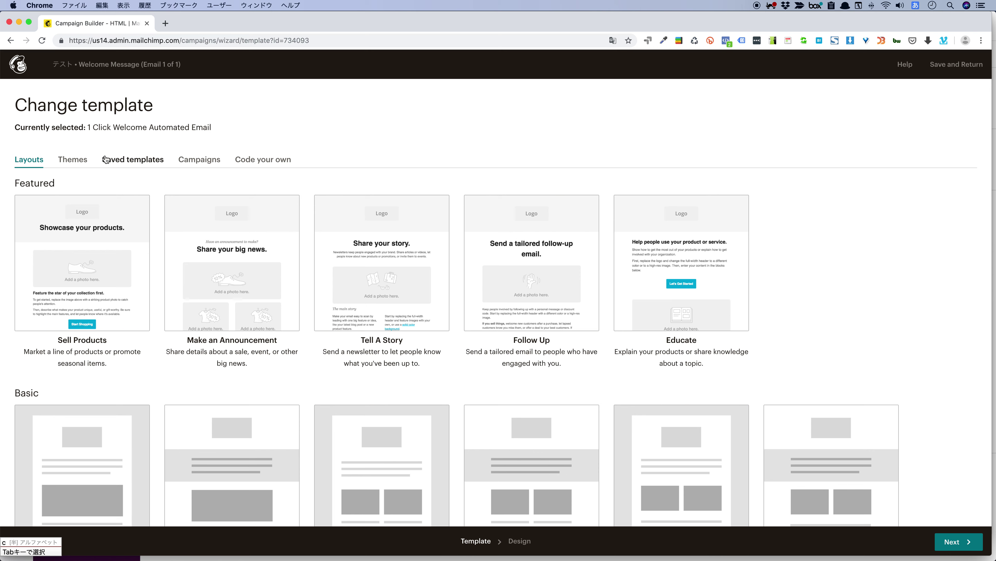
left_click(142, 162)
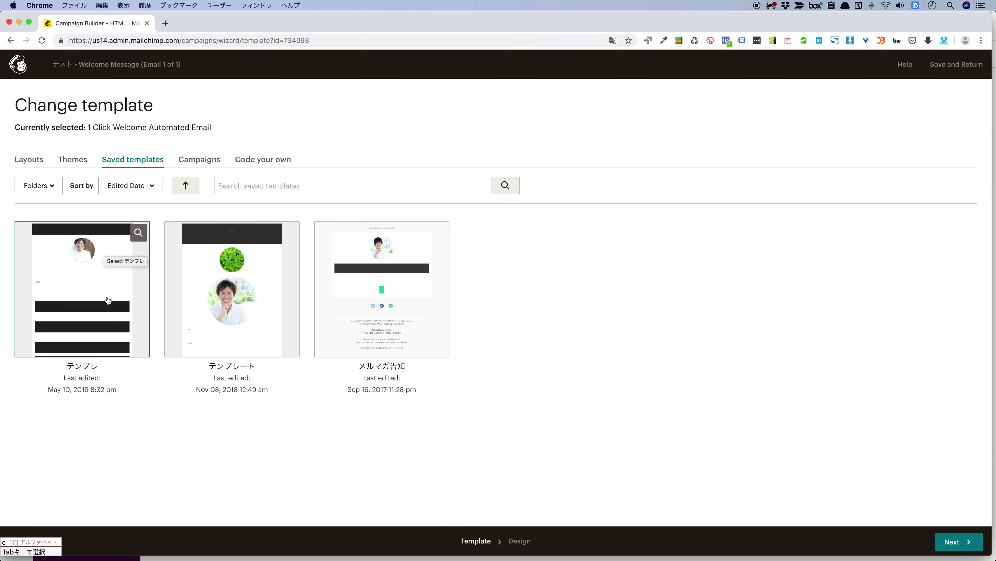
left_click(86, 283)
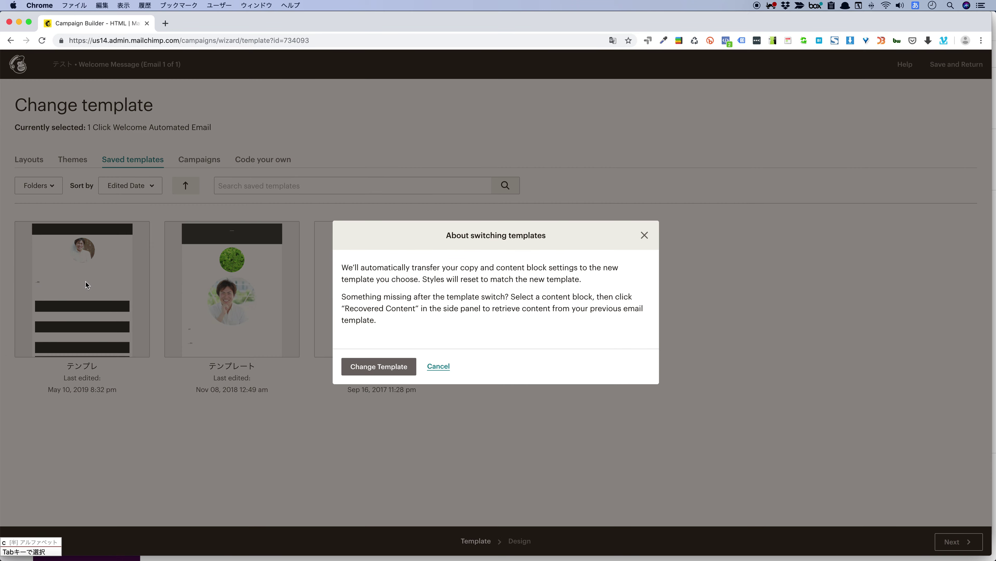
left_click(383, 370)
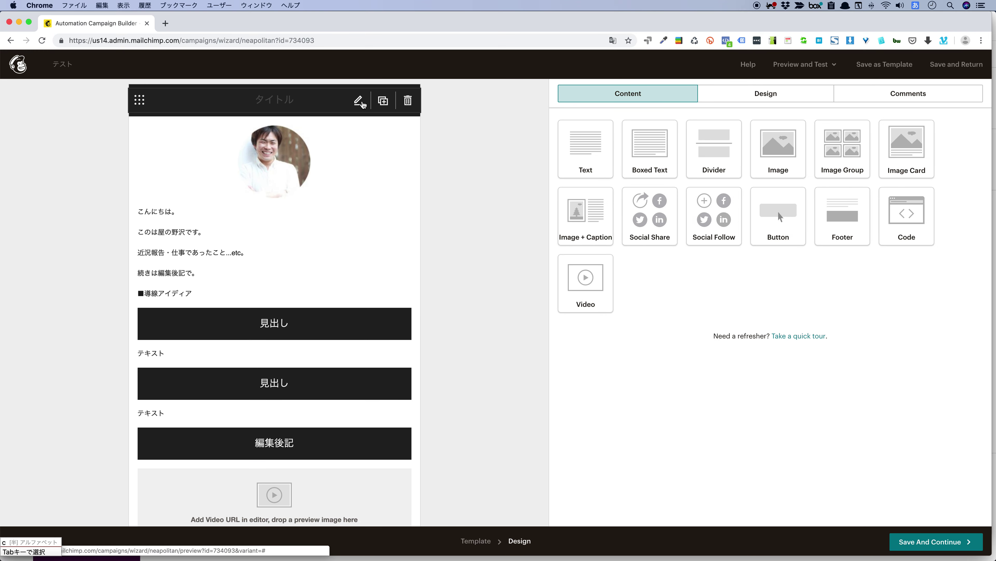
Replace the title block's text at the head of the email with ご登録いただきありがとうございます！
left_click(360, 102)
left_click_drag(594, 181, 545, 180)
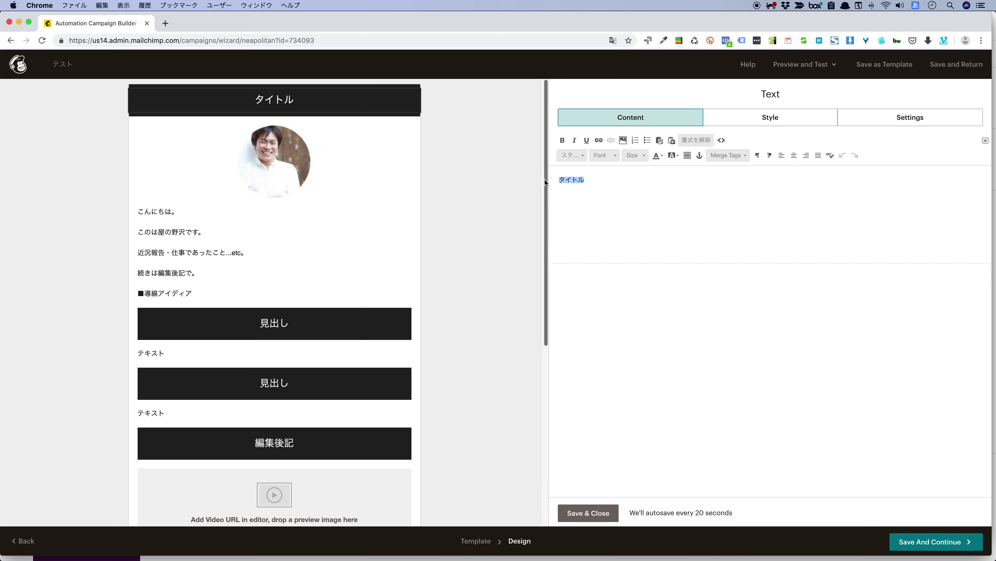
type("ごとう")
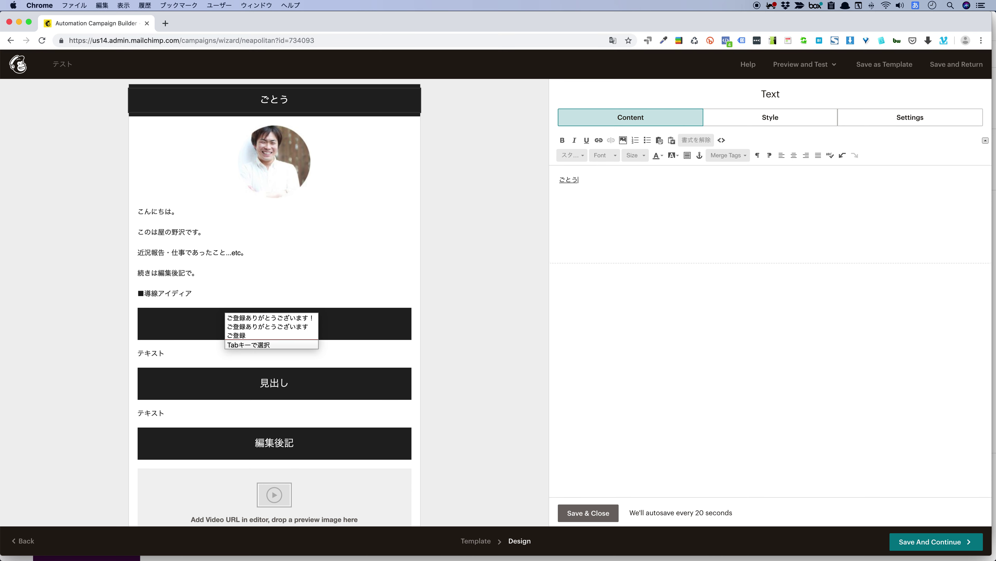
key("Tab")
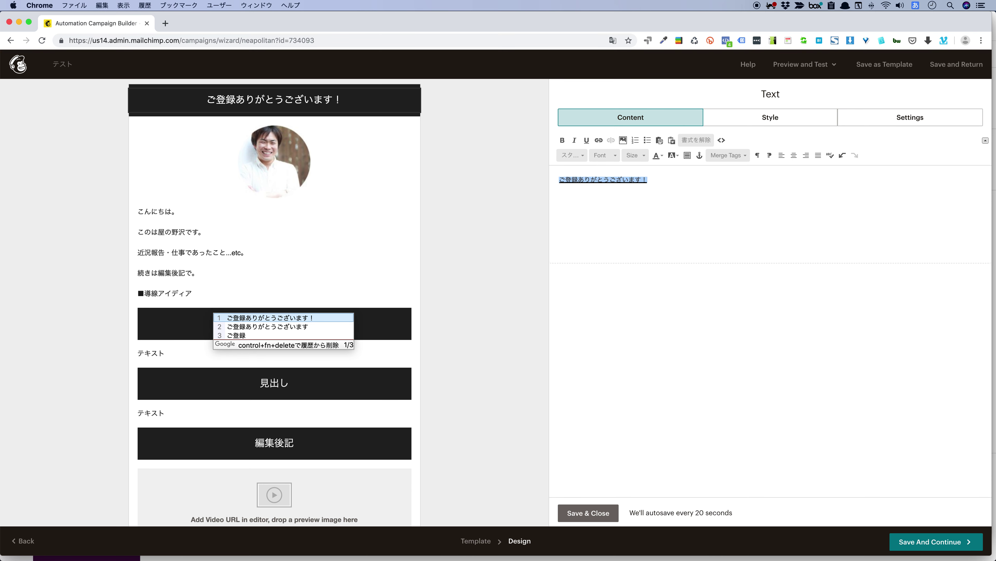
key("Return")
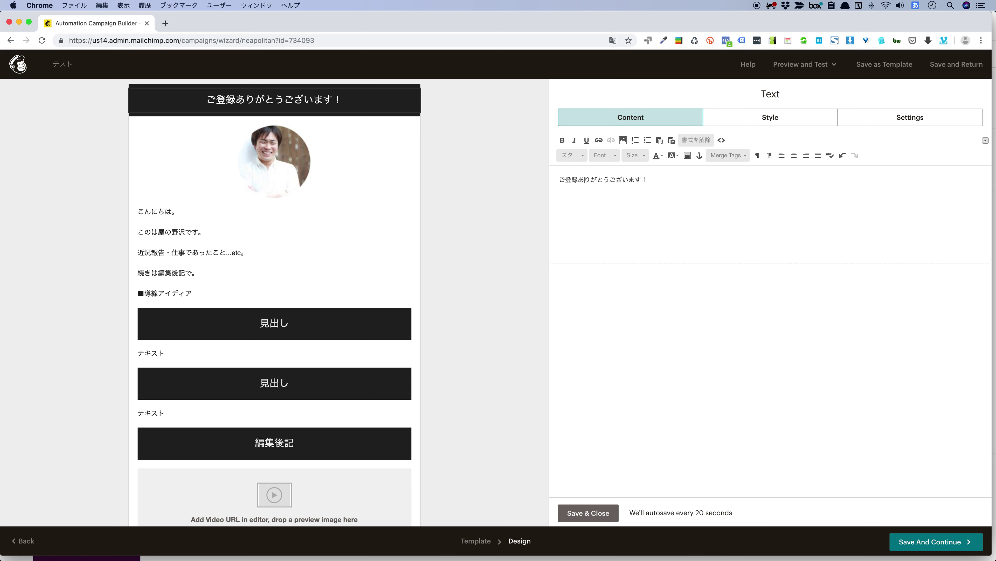
type("いただき")
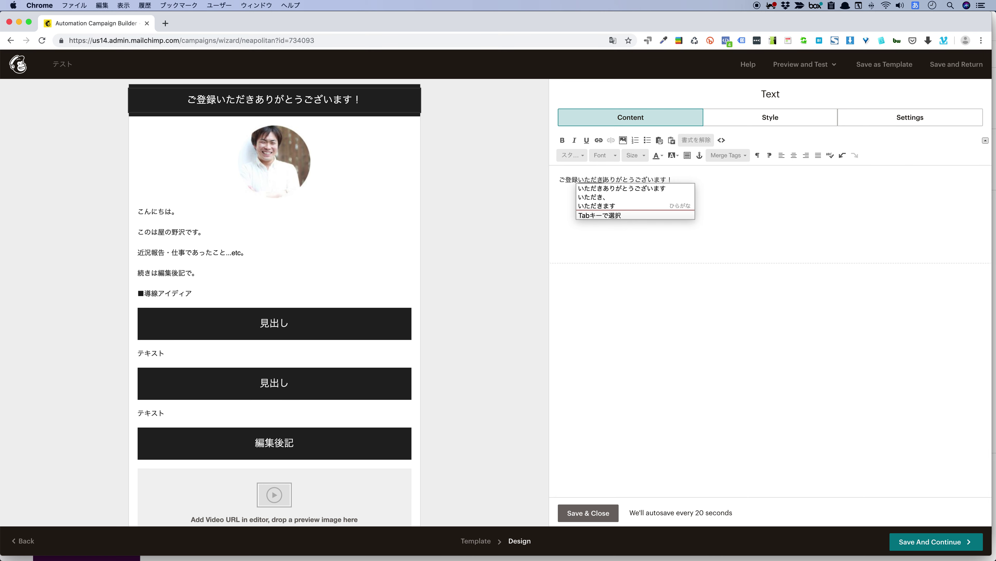
key("Return")
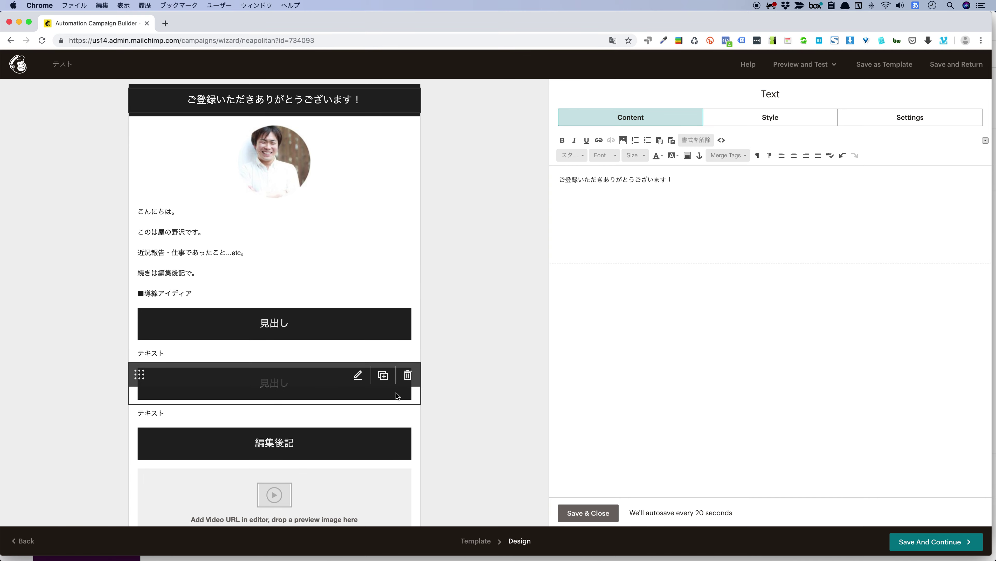
Delete the 編集後記 heading, the video block and the closing summary text block, and save the email design
scroll(370, 426, "down", 3)
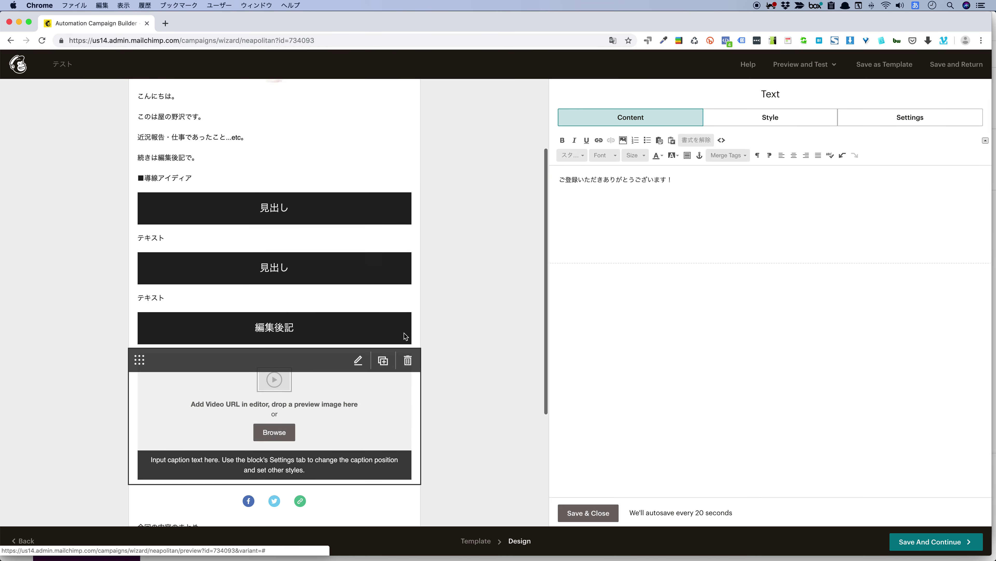
left_click(408, 312)
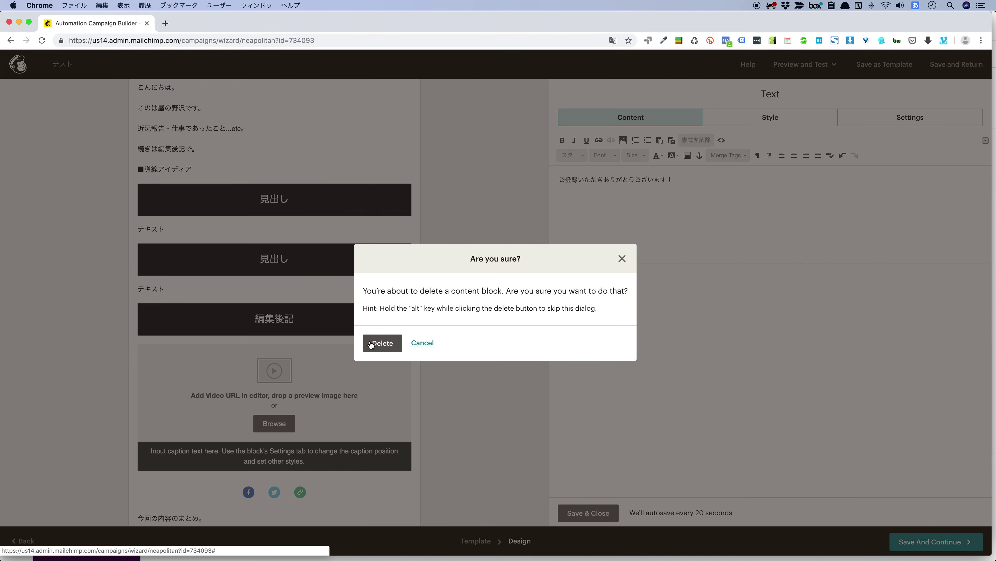
left_click(375, 348)
left_click(408, 308)
left_click(378, 349)
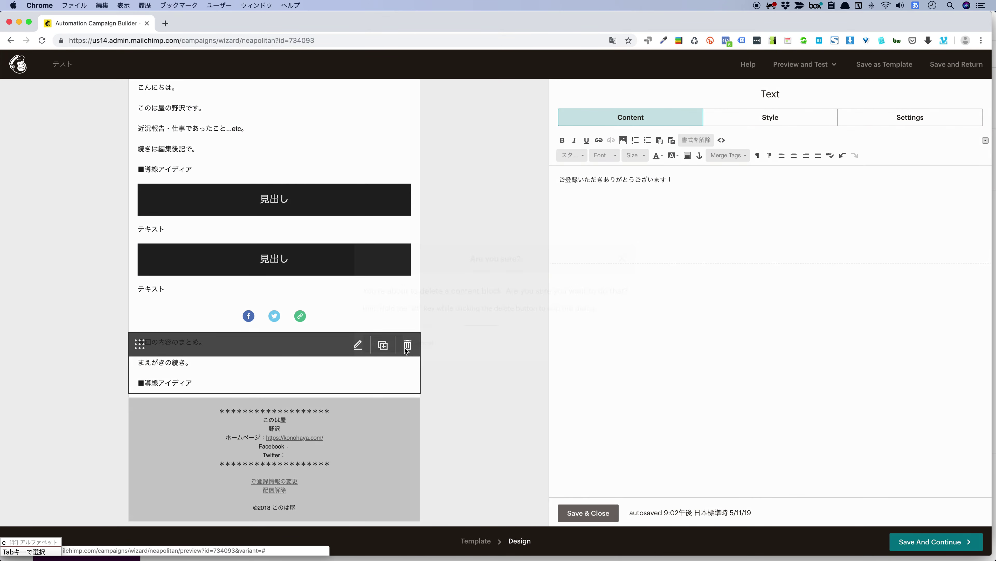
left_click(407, 346)
left_click(387, 348)
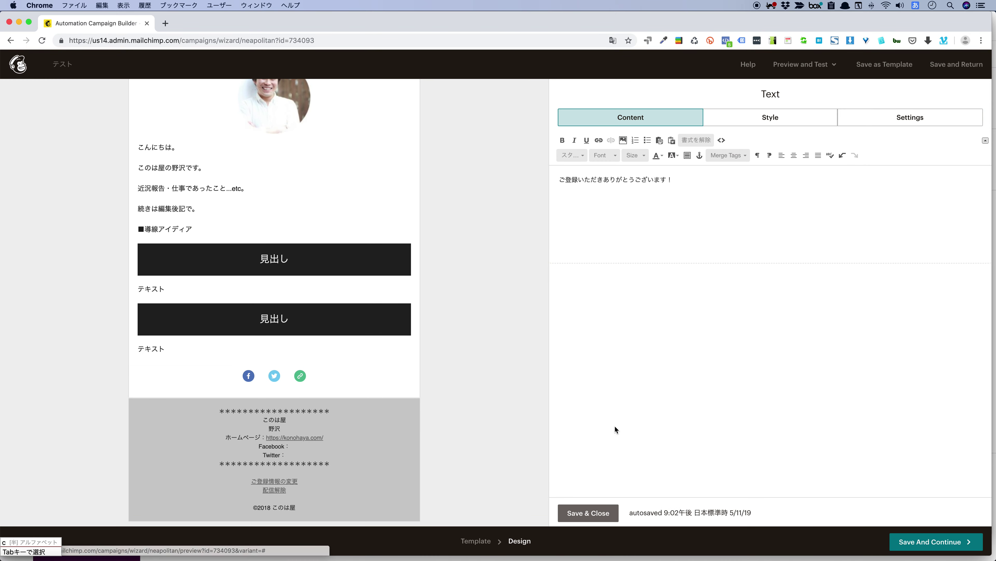
left_click(588, 513)
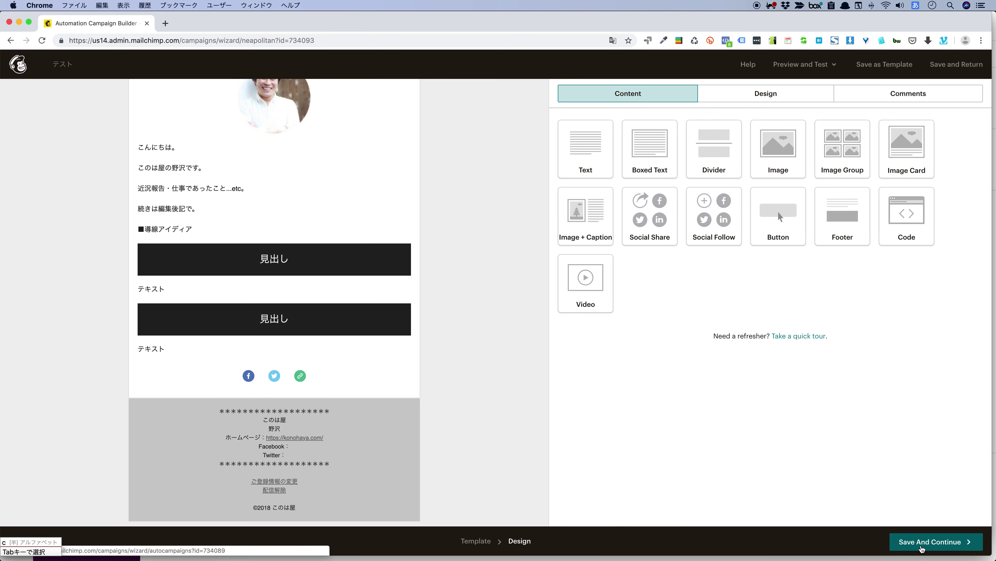
left_click(928, 546)
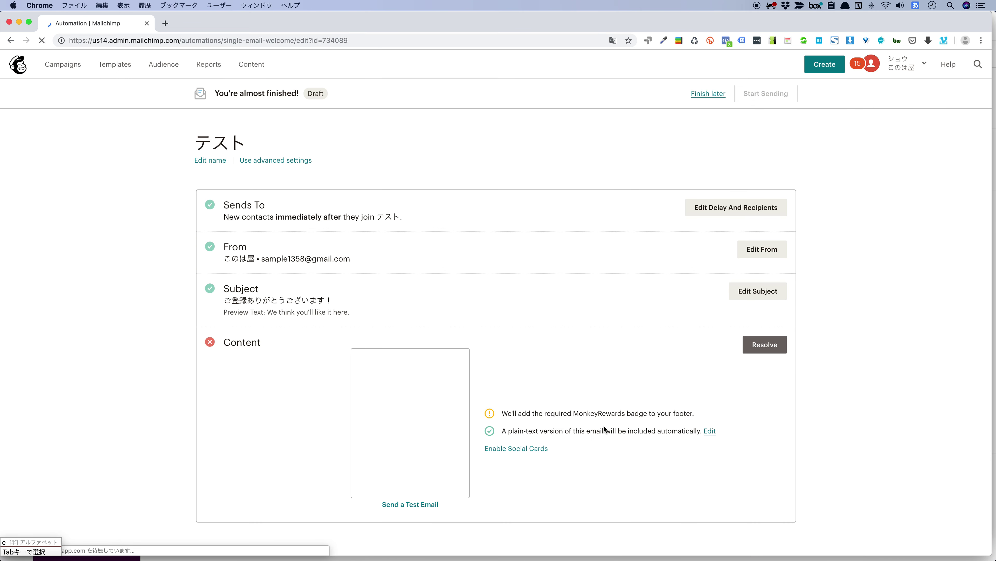
Translate the campaign checklist page into Japanese to read the notes in the Content section
scroll(604, 425, "down", 1)
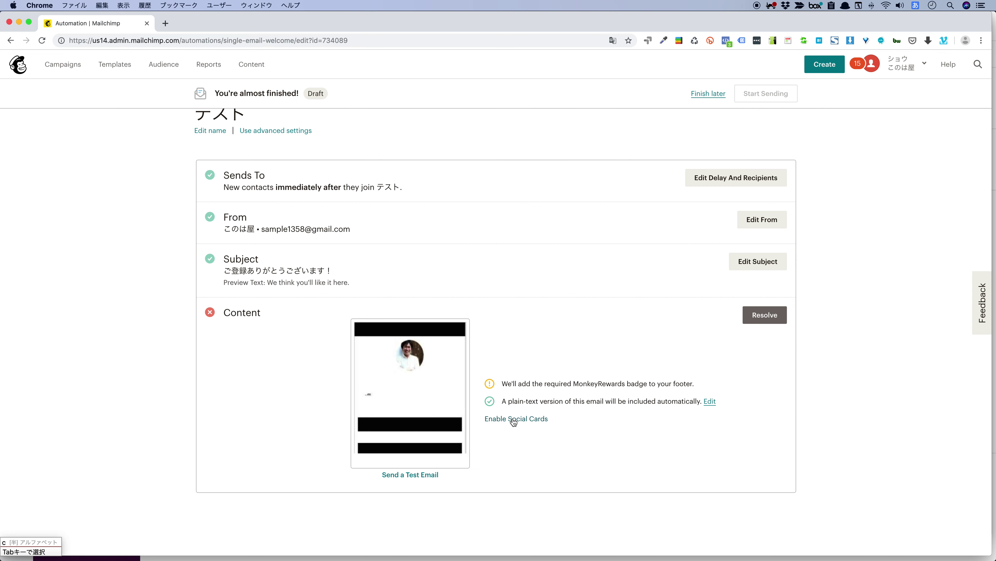
right_click(691, 365)
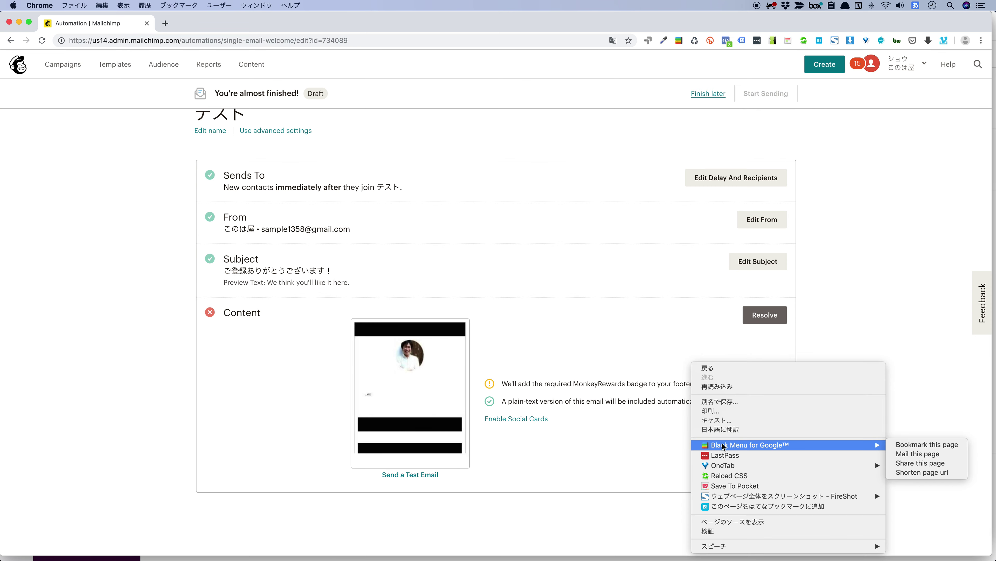
left_click(715, 429)
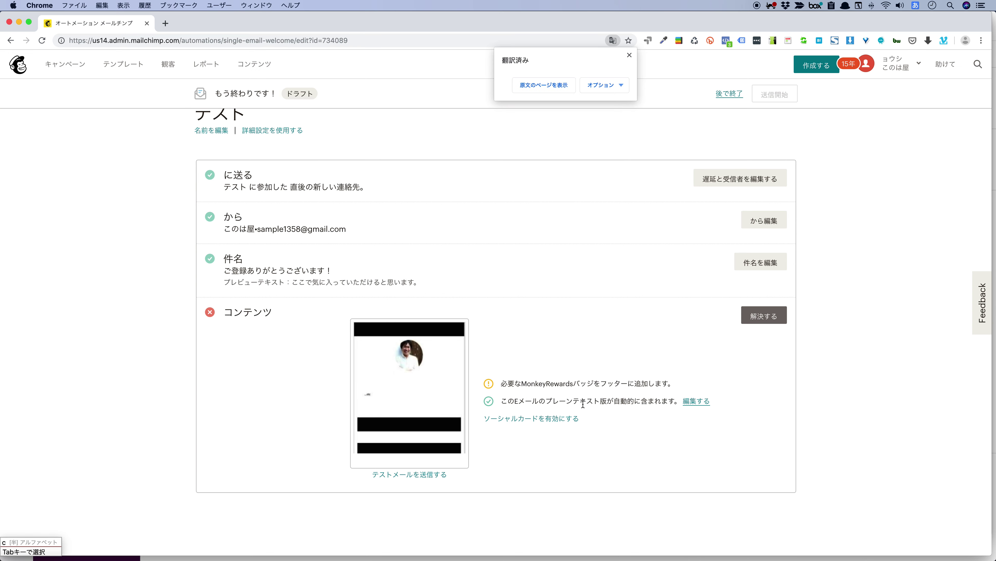
Resolve the content issue by deleting the social icons block above the footer, save the design and restore the page's original language
left_click(764, 315)
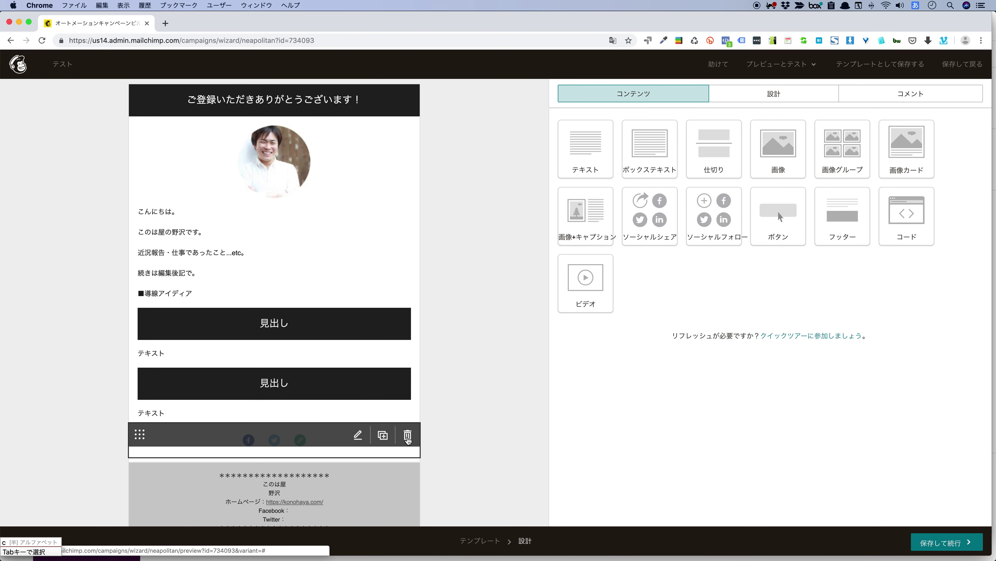
left_click(406, 440)
left_click(390, 361)
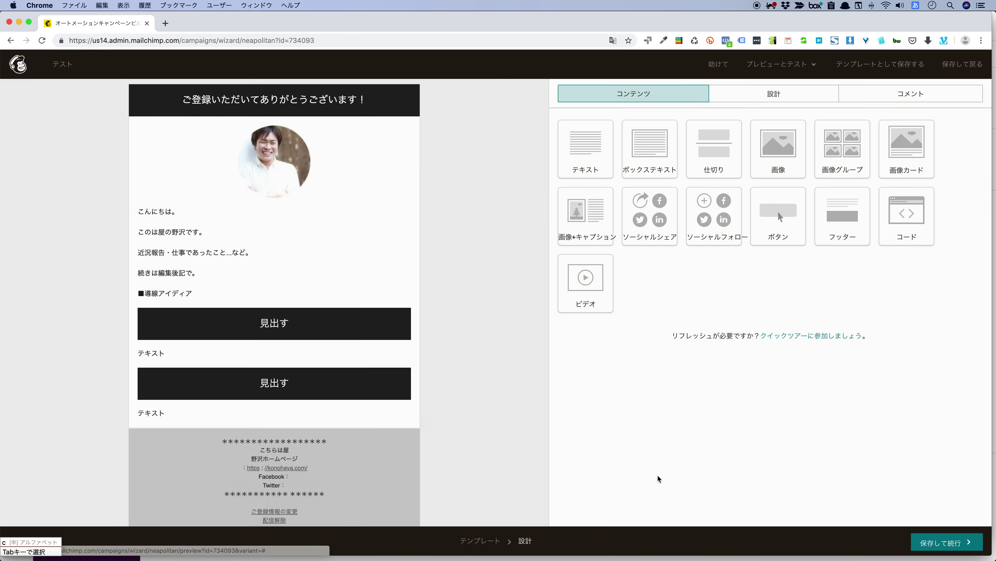
mouse_move(994, 558)
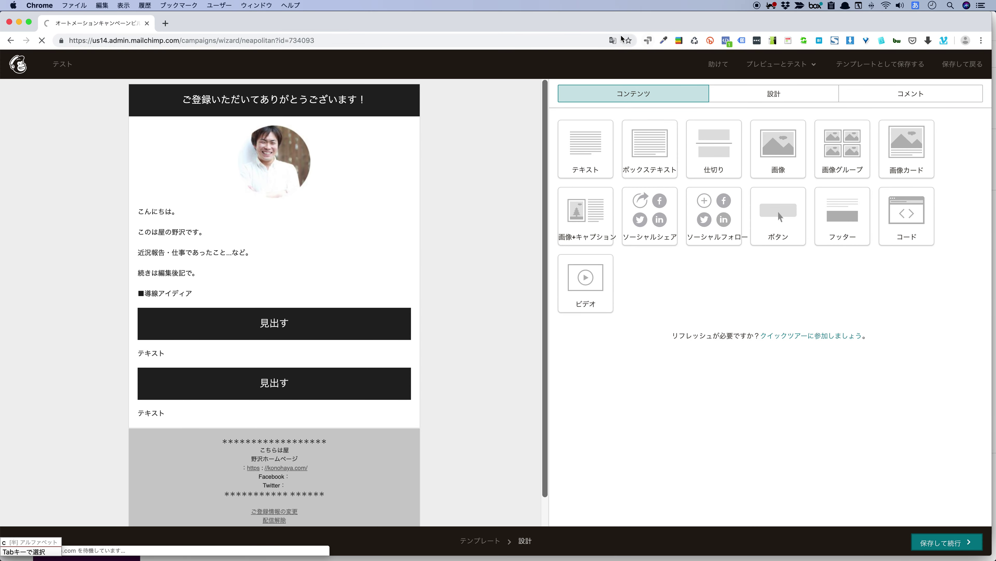
left_click(613, 40)
left_click(536, 94)
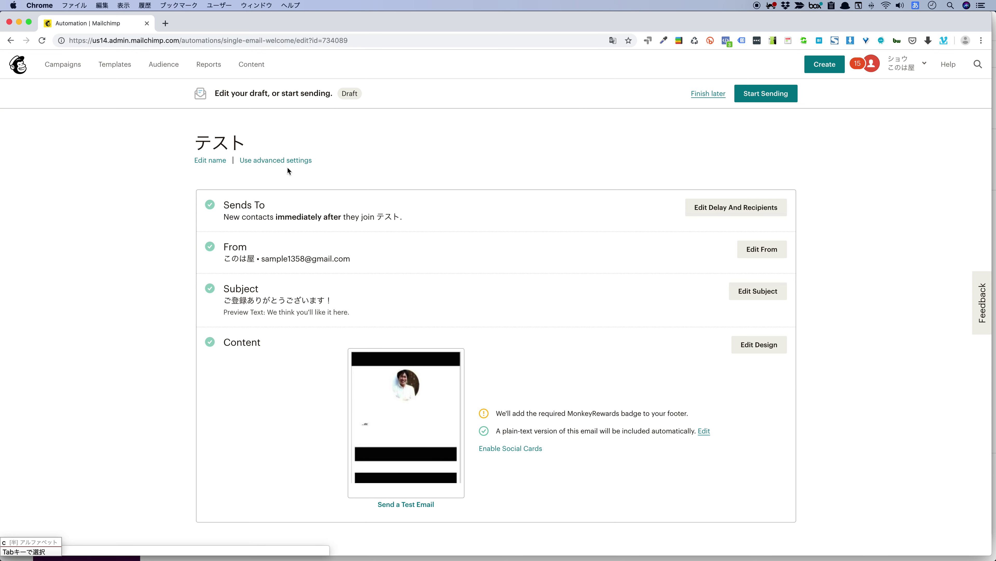
Switch the テスト campaign from the one-click builder to the advanced automation settings
right_click(389, 158)
left_click(418, 226)
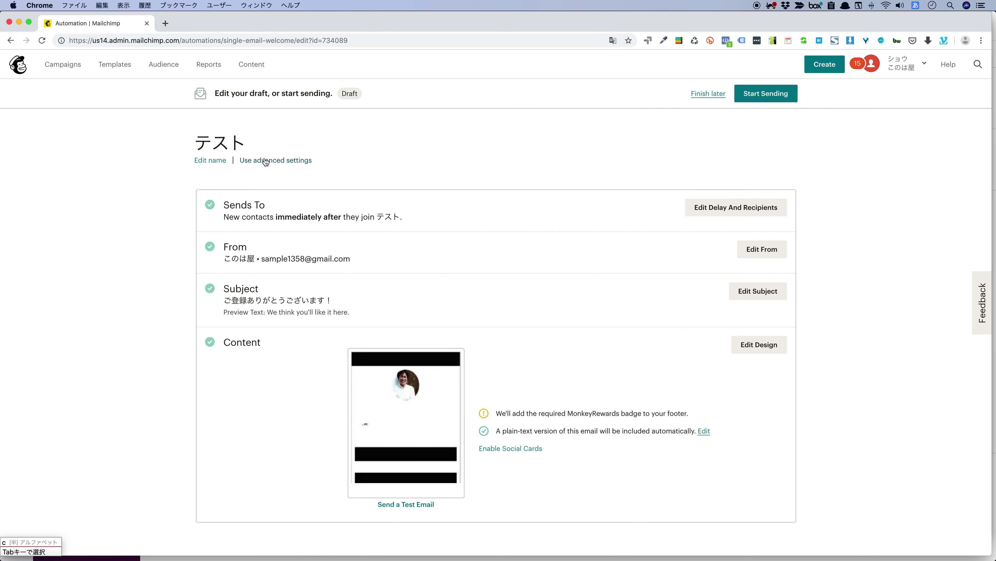
left_click(264, 159)
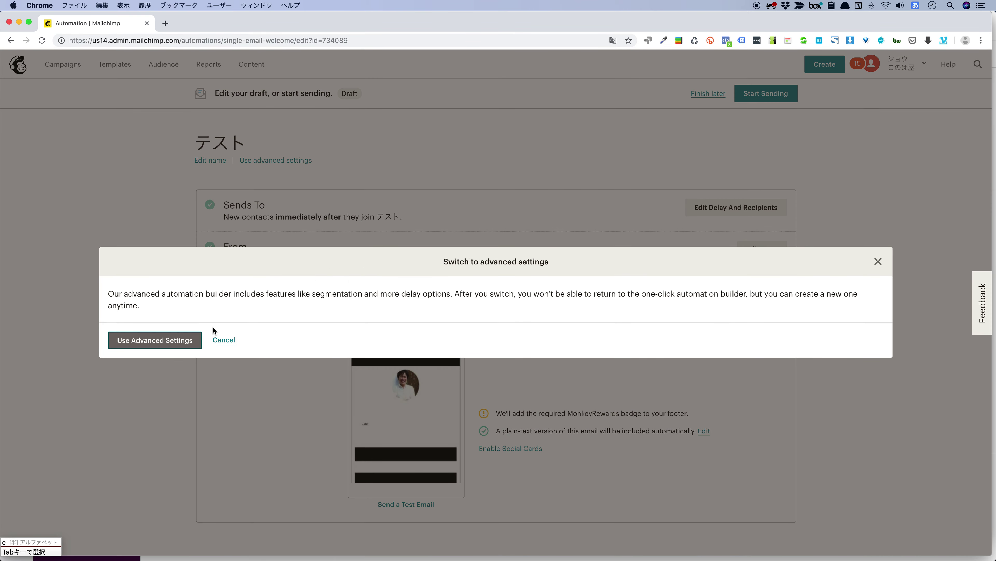
left_click(154, 343)
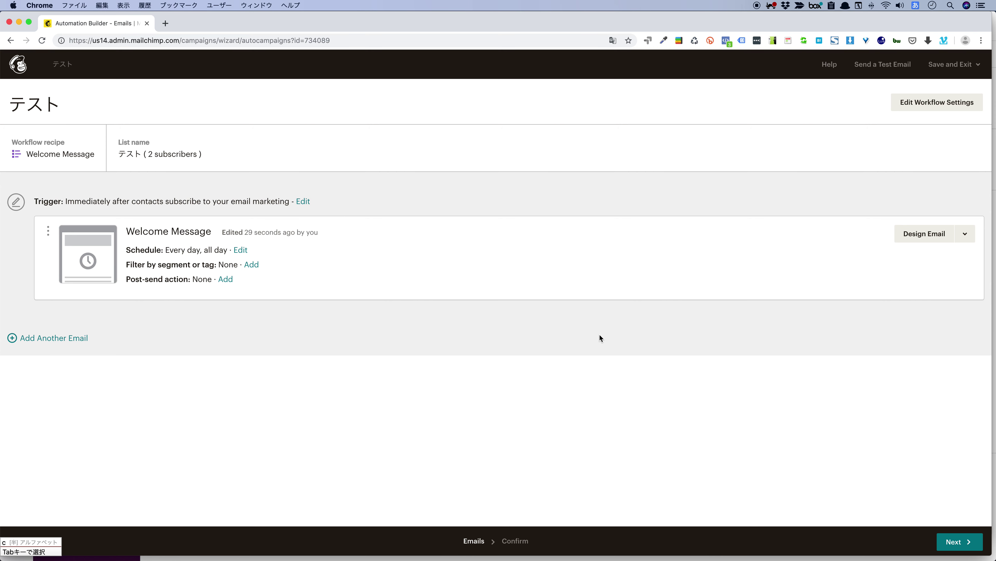
Proceed to the workflow review and start sending the Welcome Message automation to the テスト audience
left_click(966, 236)
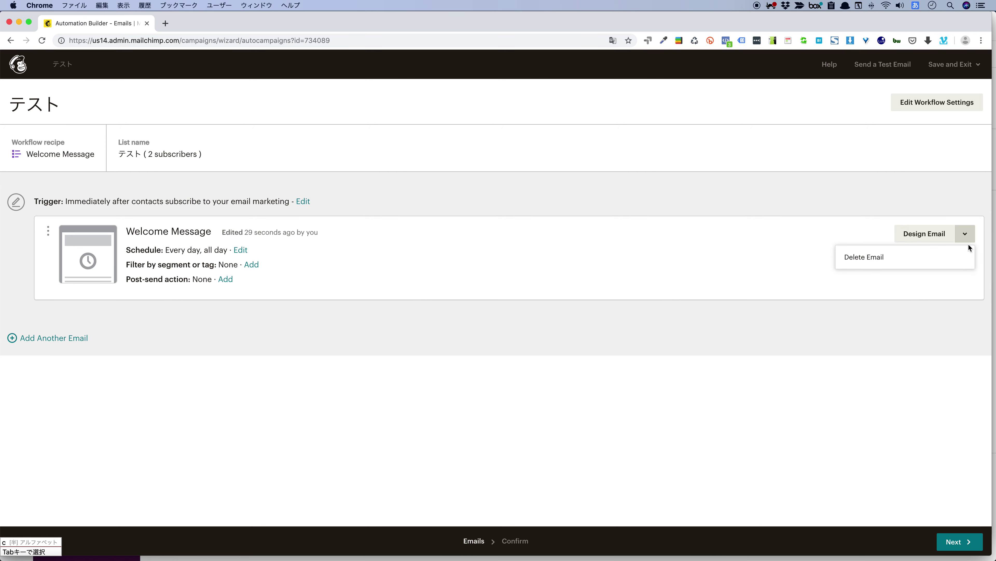
left_click(768, 197)
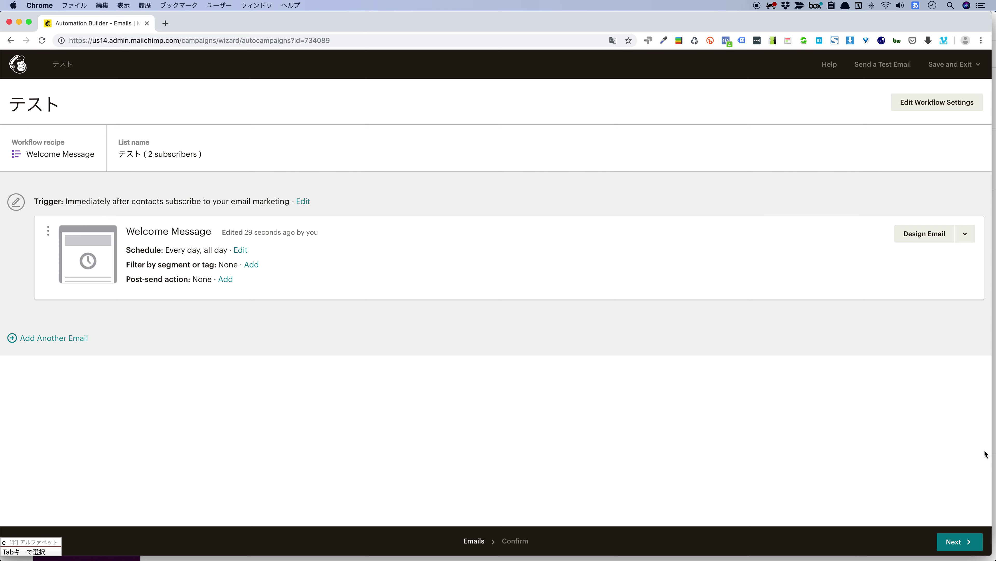
left_click(955, 544)
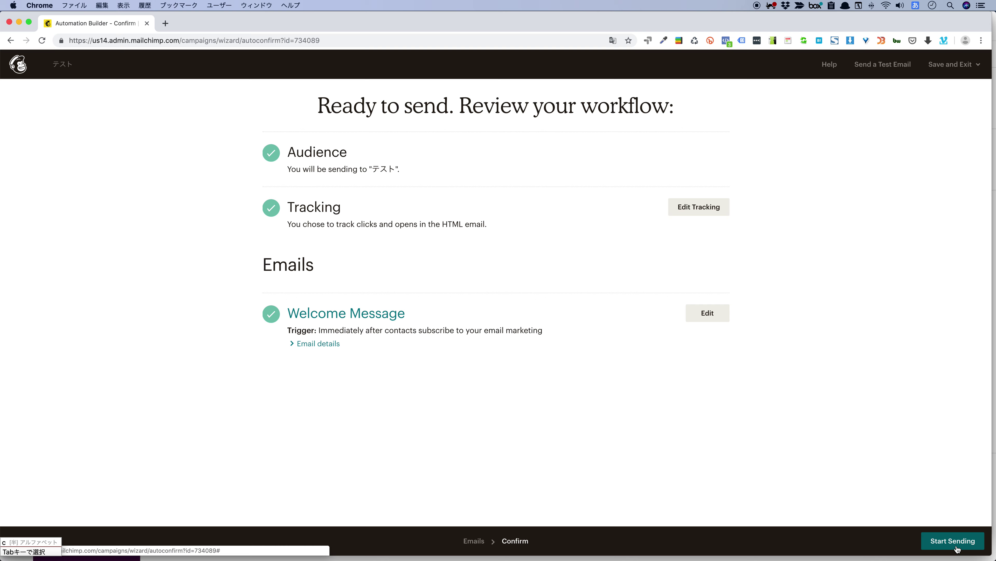
left_click(957, 546)
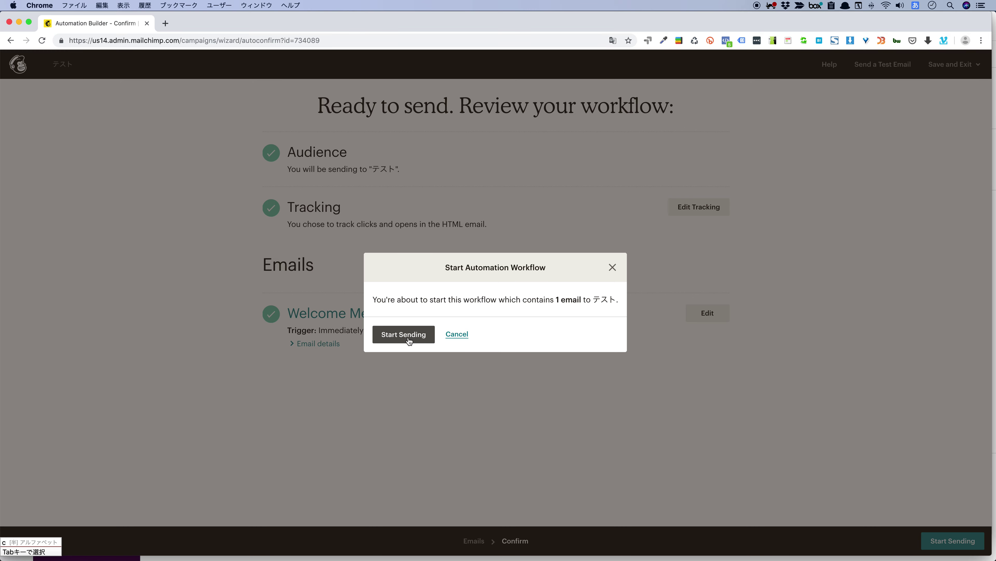
left_click(407, 338)
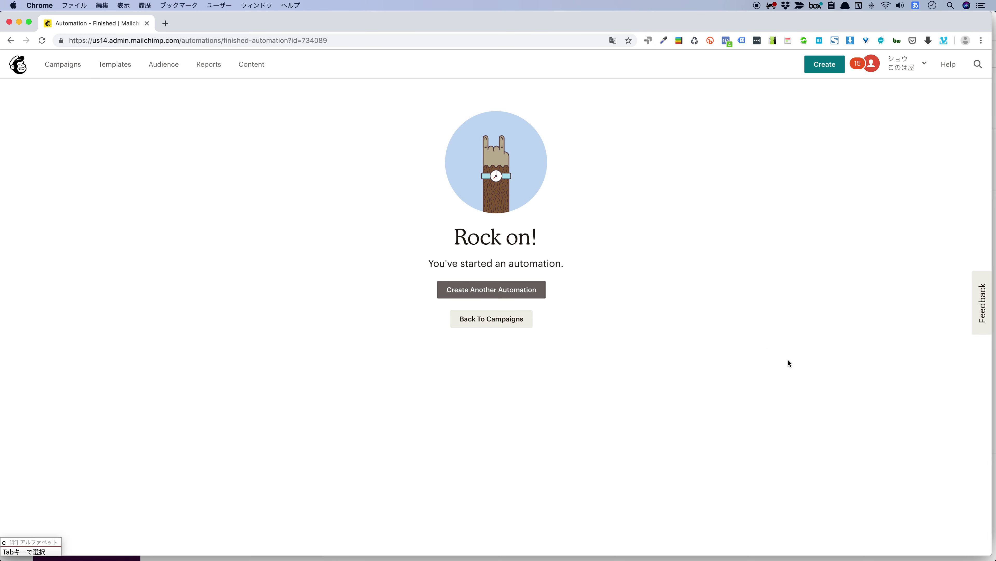
Go to the campaign list and open the sending テスト Welcome Message automation for editing
left_click(68, 70)
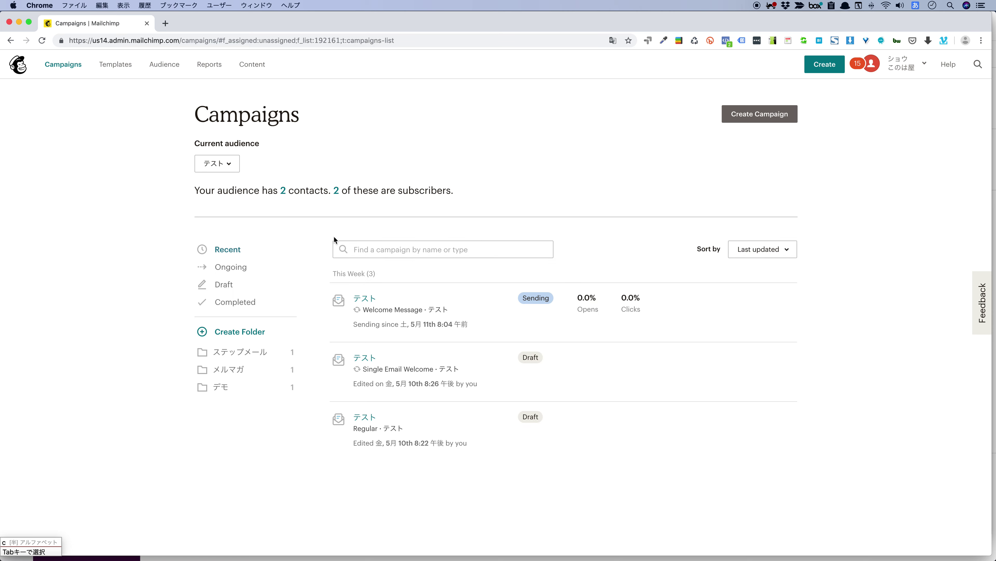
left_click(785, 301)
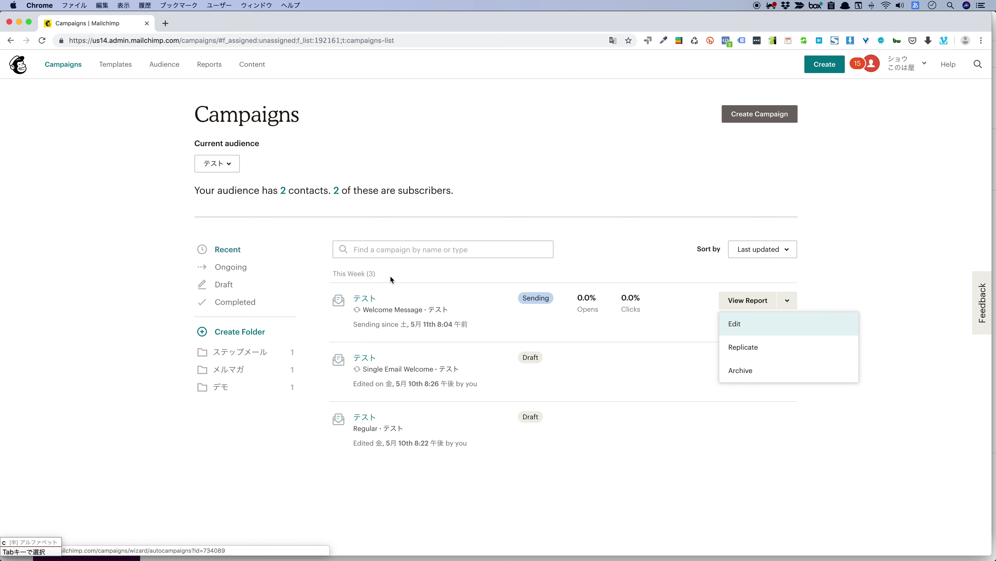
left_click(730, 326)
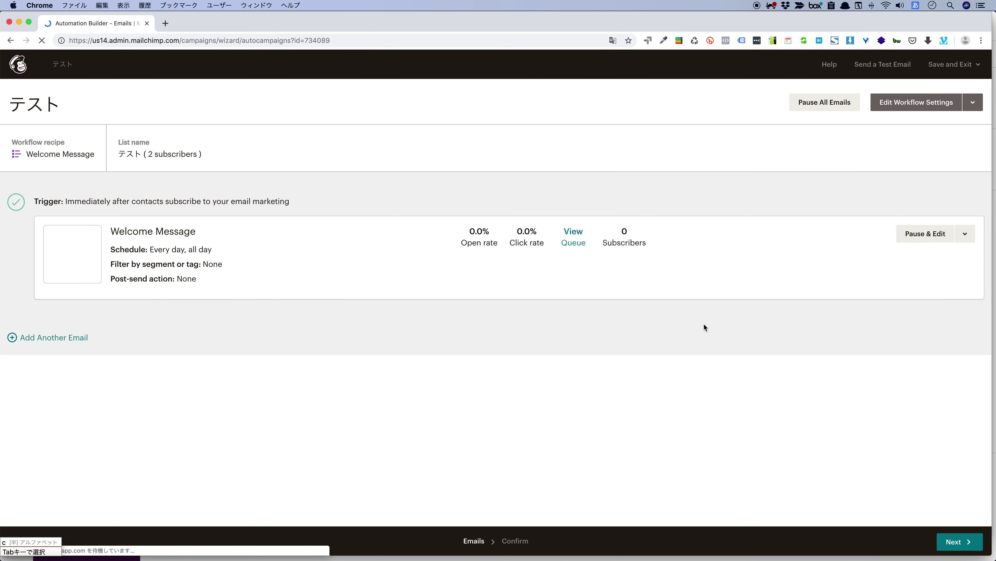
Replicate the Welcome Message email in the workflow, open the copy for designing and name it 2通目
left_click(966, 236)
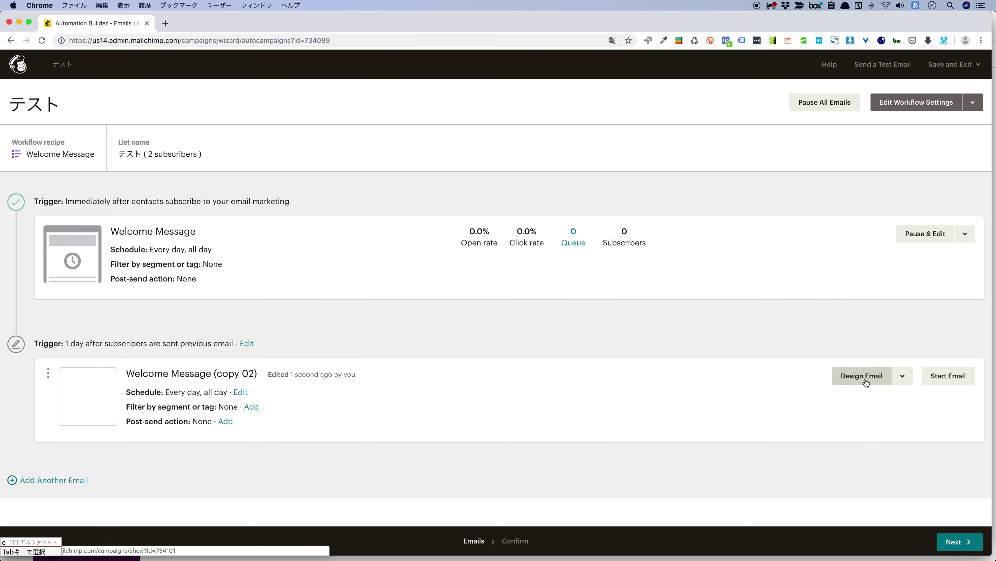
left_click(852, 376)
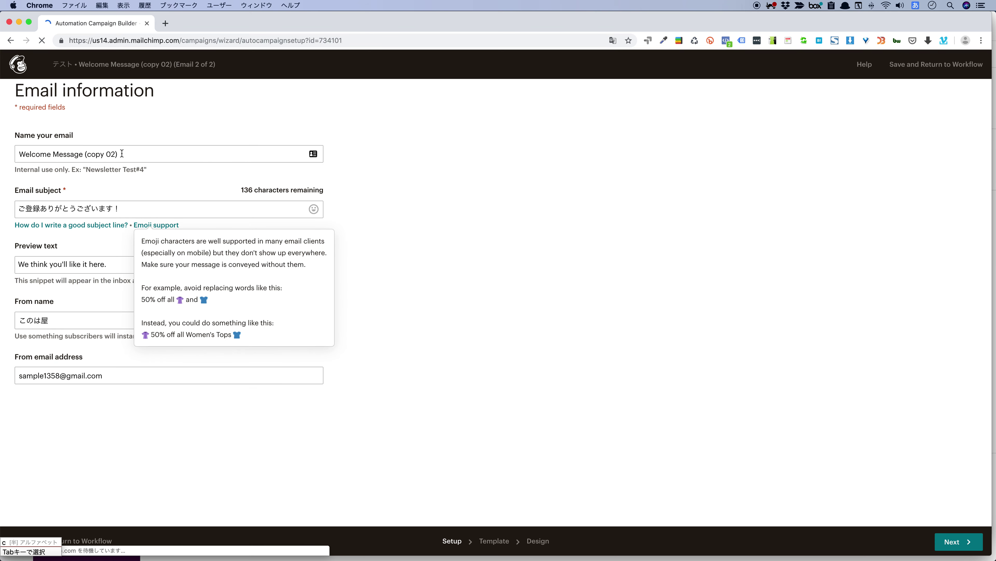
left_click(122, 154)
triple_click(122, 154)
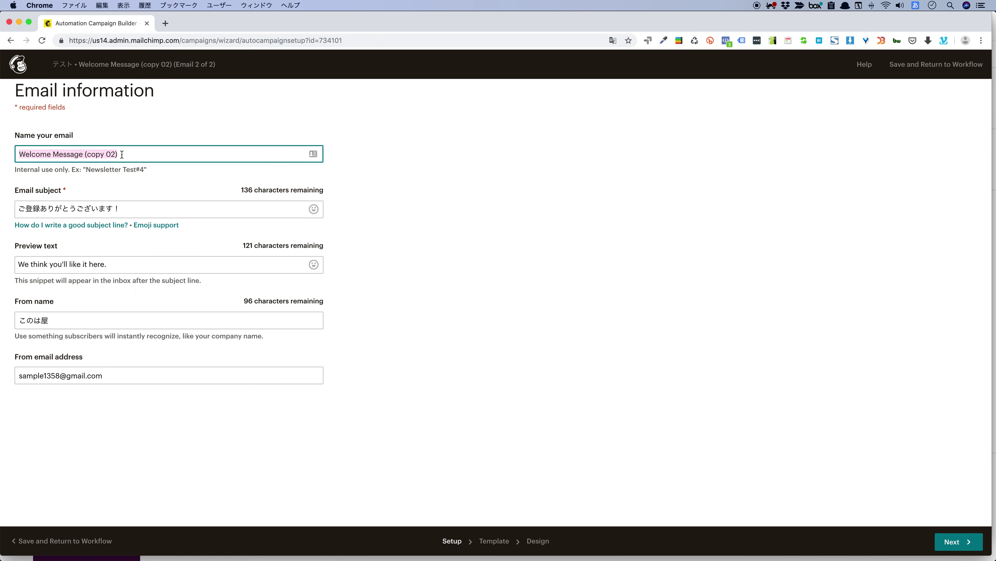
type("2つ目")
key("Return")
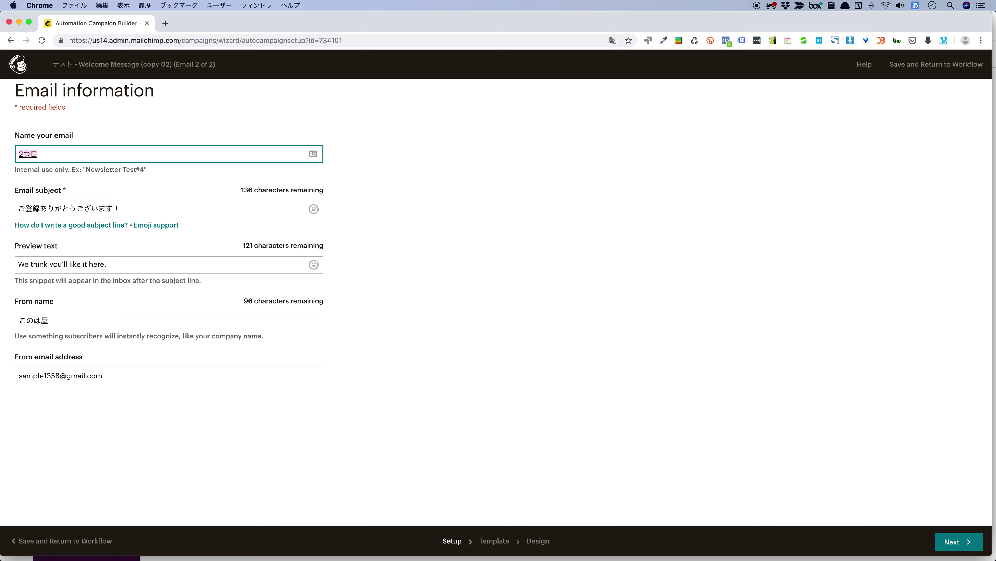
key("BackSpace")
key("BackSpace")
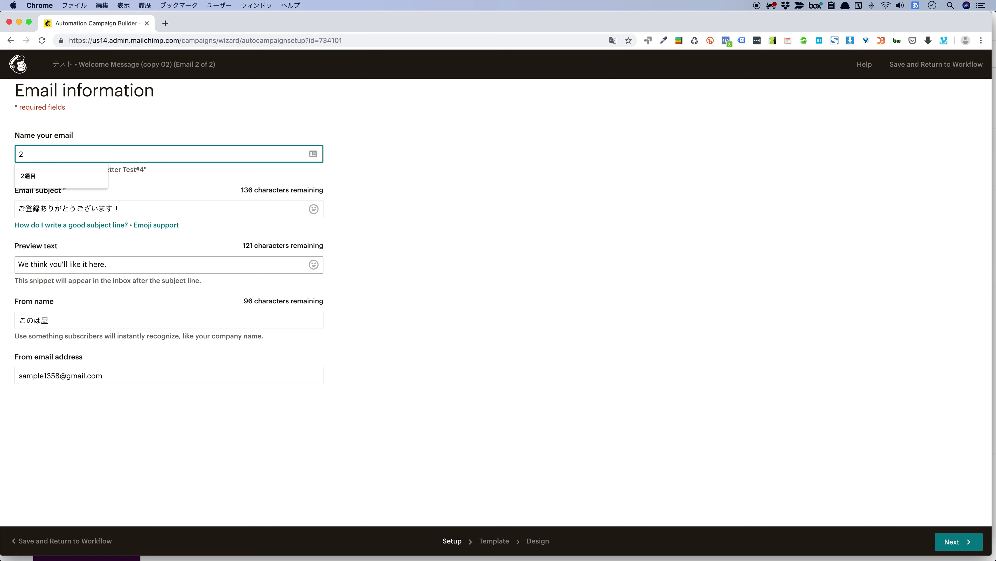
type("つう")
key("BackSpace")
key("BackSpace")
type("通目")
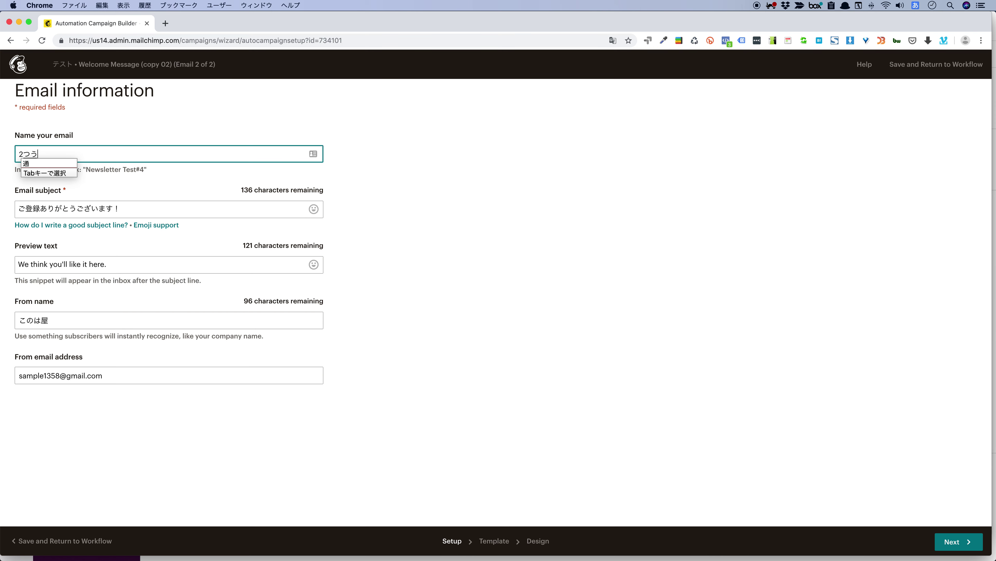
key("Return")
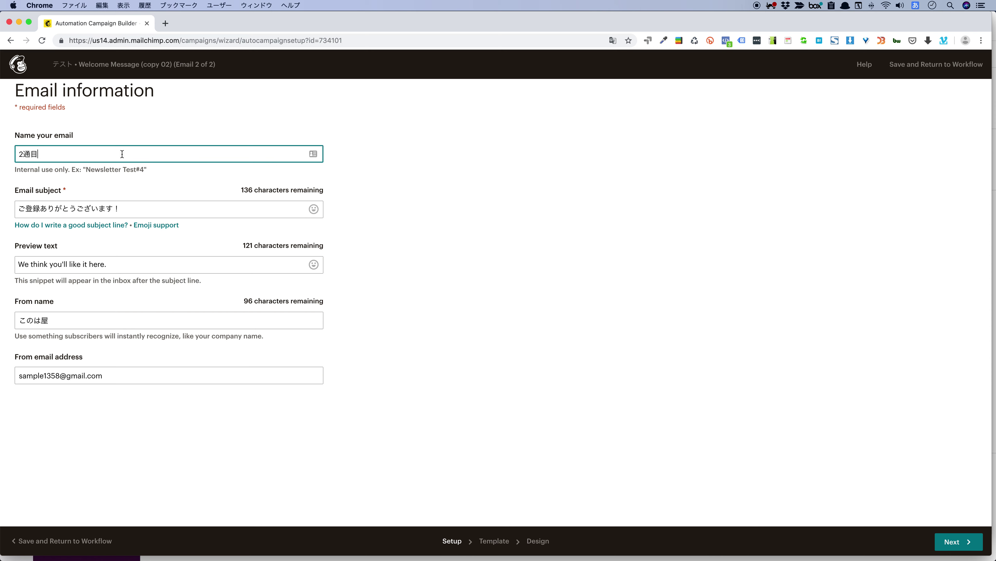
left_click_drag(39, 154, 15, 151)
Set the second email's subject to タイトル and clear its preview text
triple_click(81, 207)
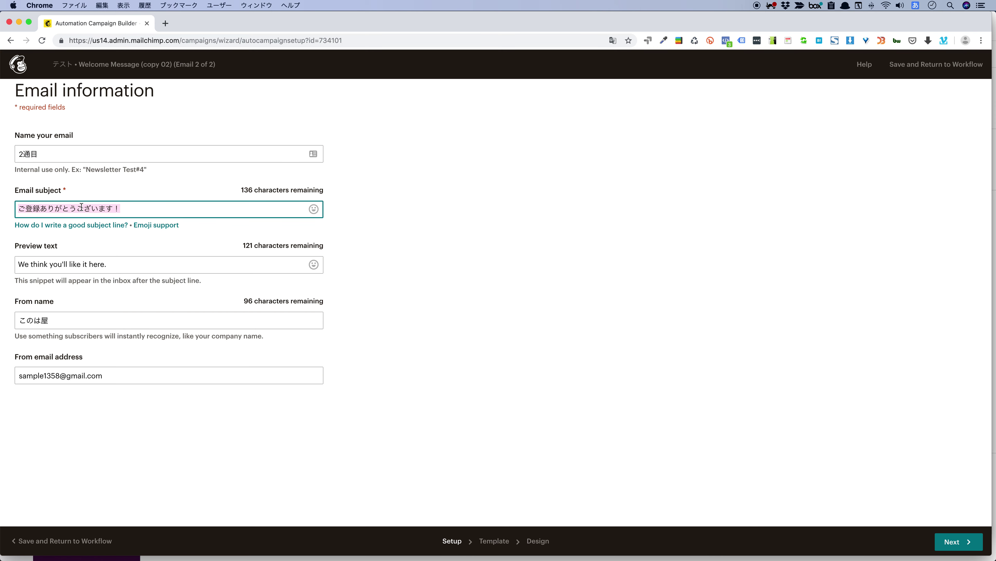
type("たいっとる")
key("space")
key("Return")
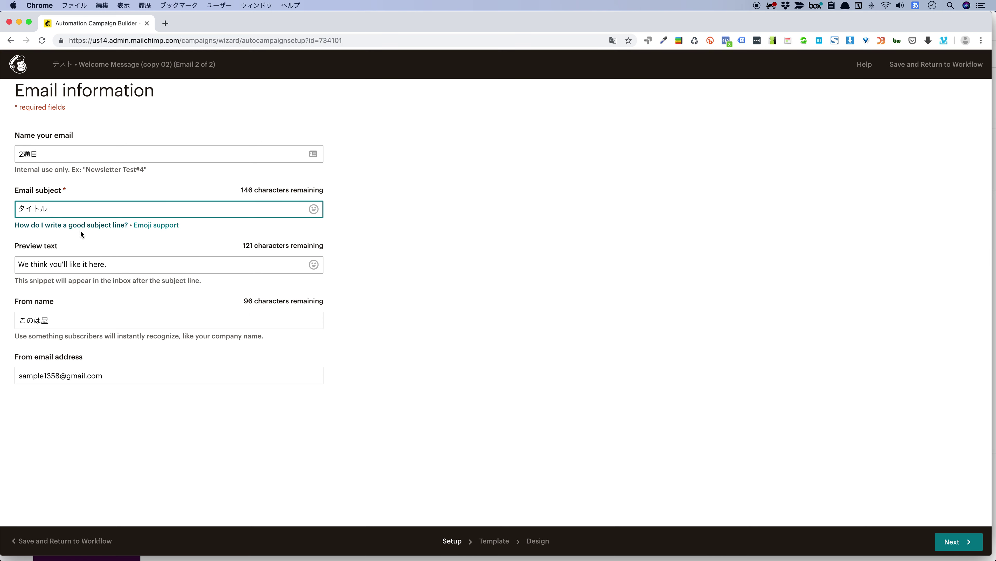
left_click_drag(127, 264, 20, 260)
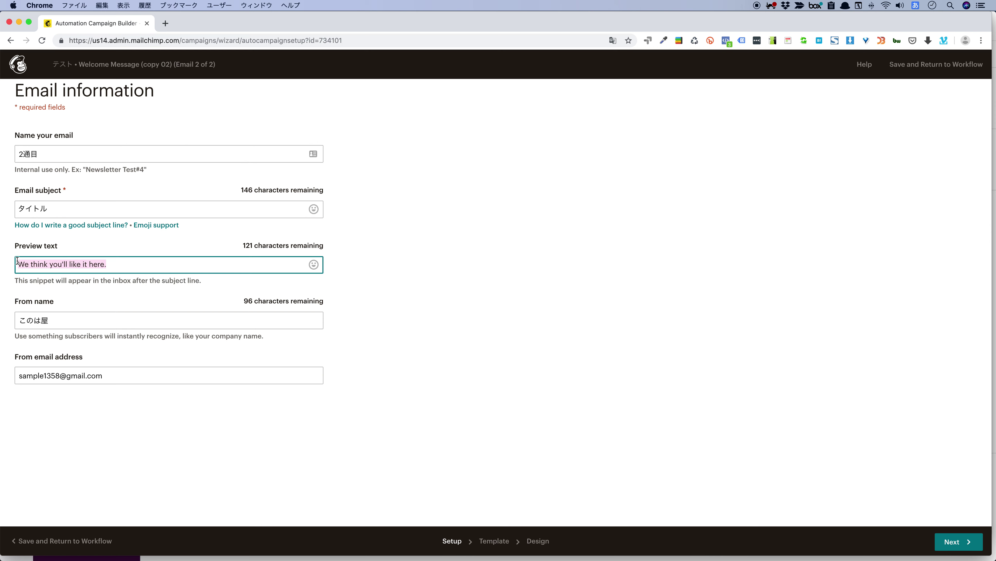
key("BackSpace")
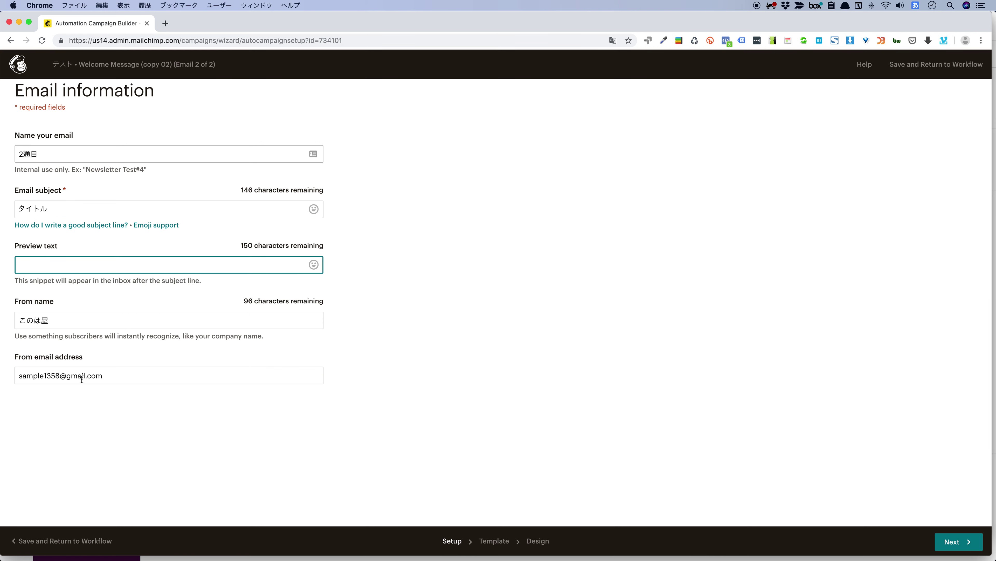
Save the 2通目 email with its replicated design and start sending it from the workflow
left_click(958, 546)
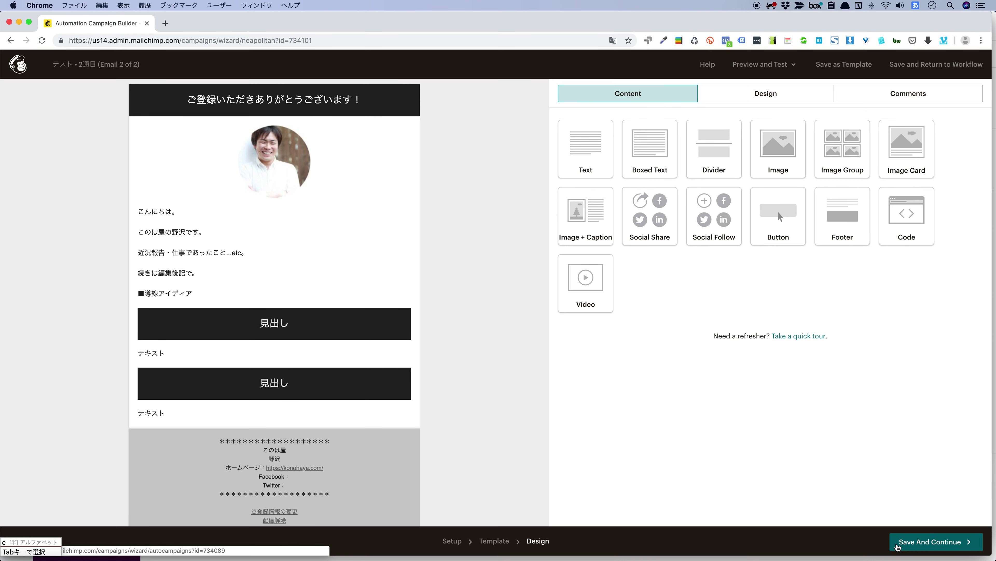
left_click(897, 546)
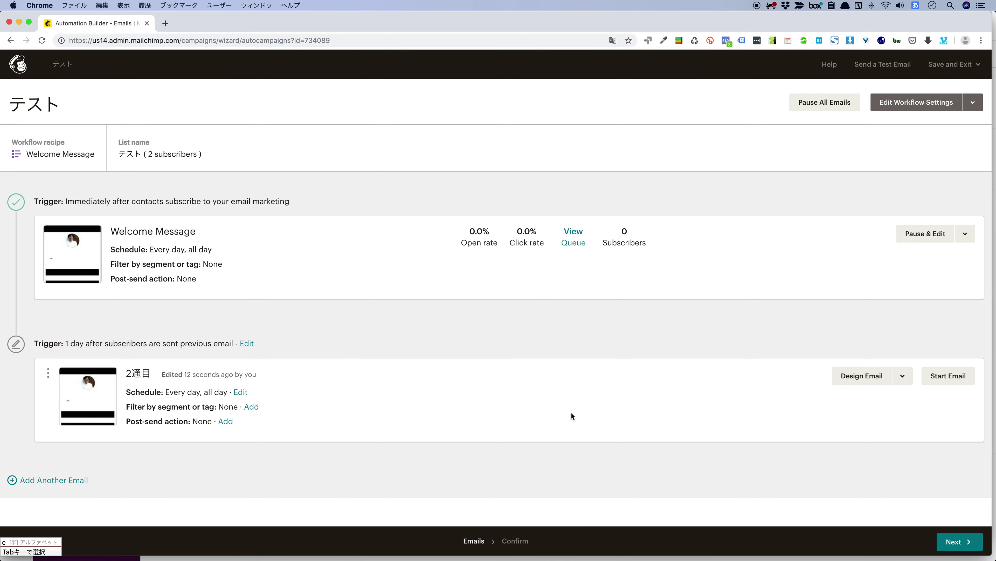
left_click(949, 377)
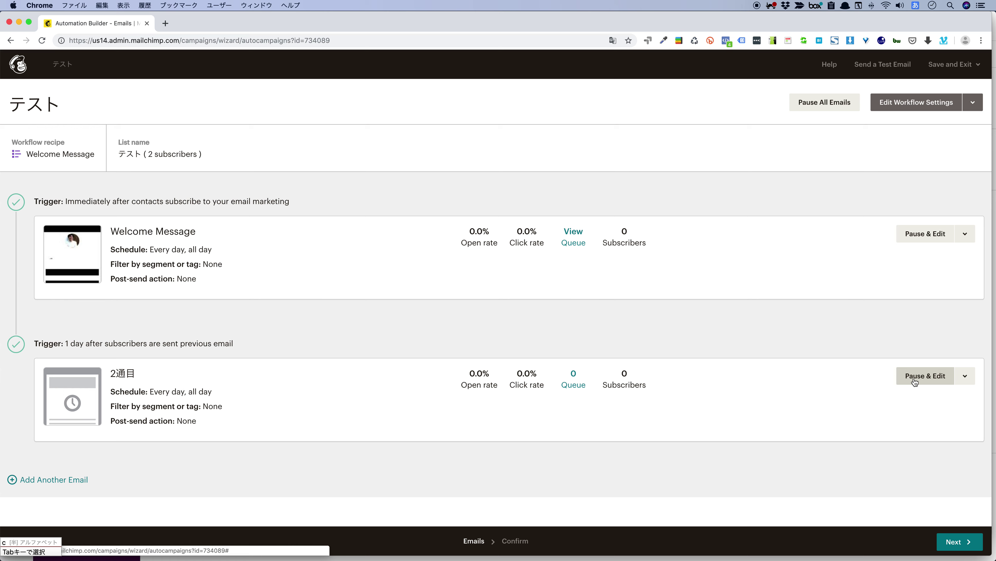
Pause the 2通目 email, look through its additional actions and resume sending it
left_click(925, 378)
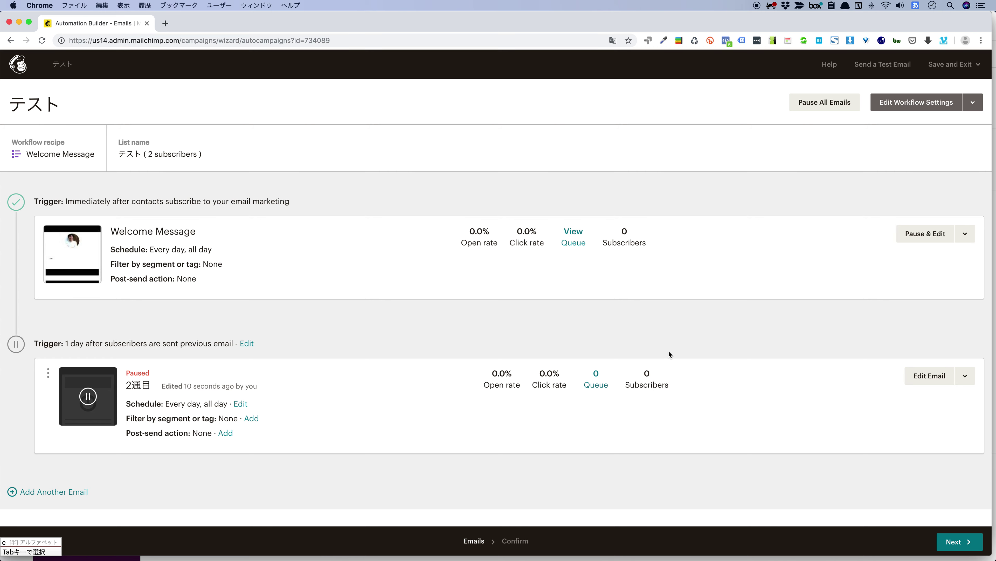
left_click(965, 376)
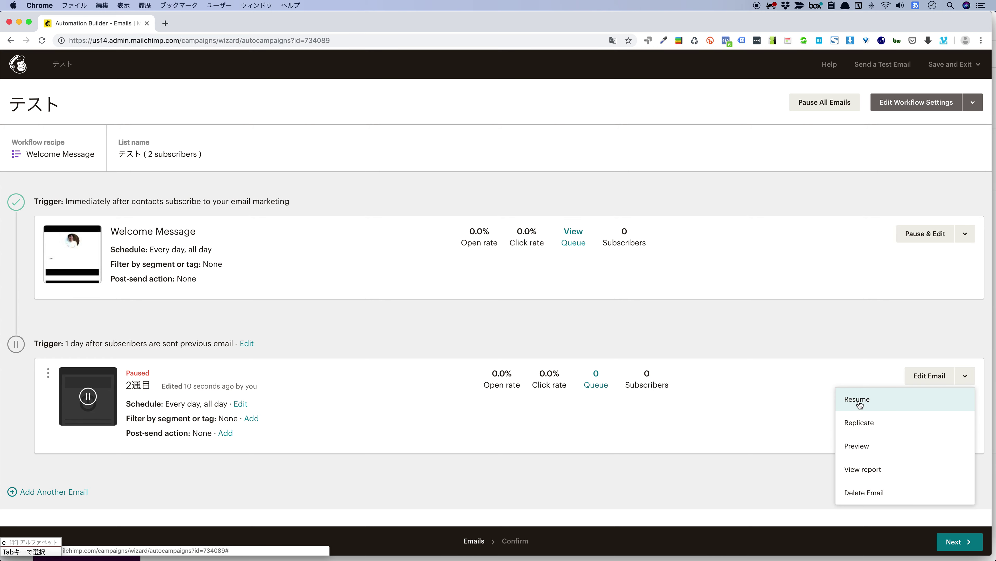
left_click(859, 404)
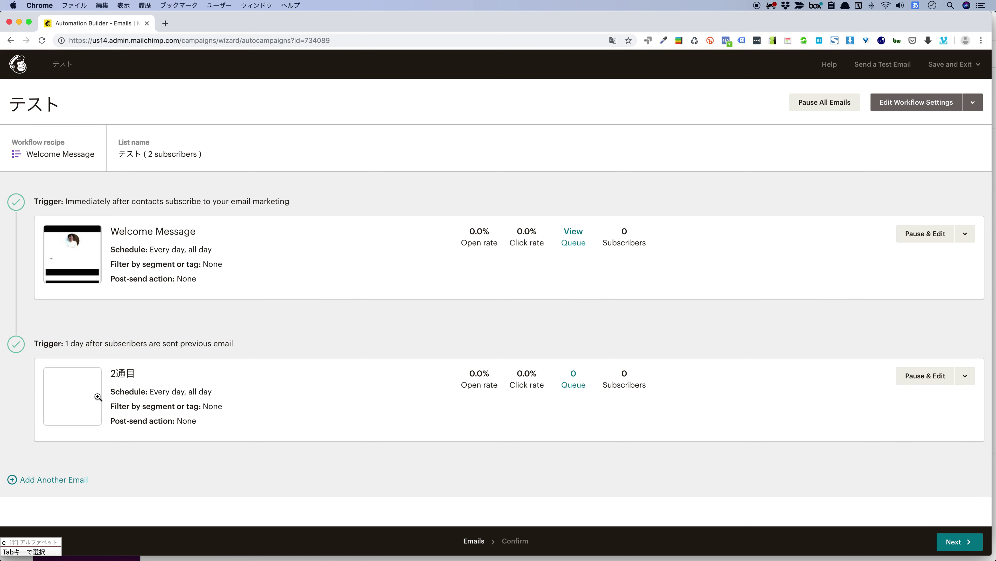
left_click(923, 377)
left_click(964, 375)
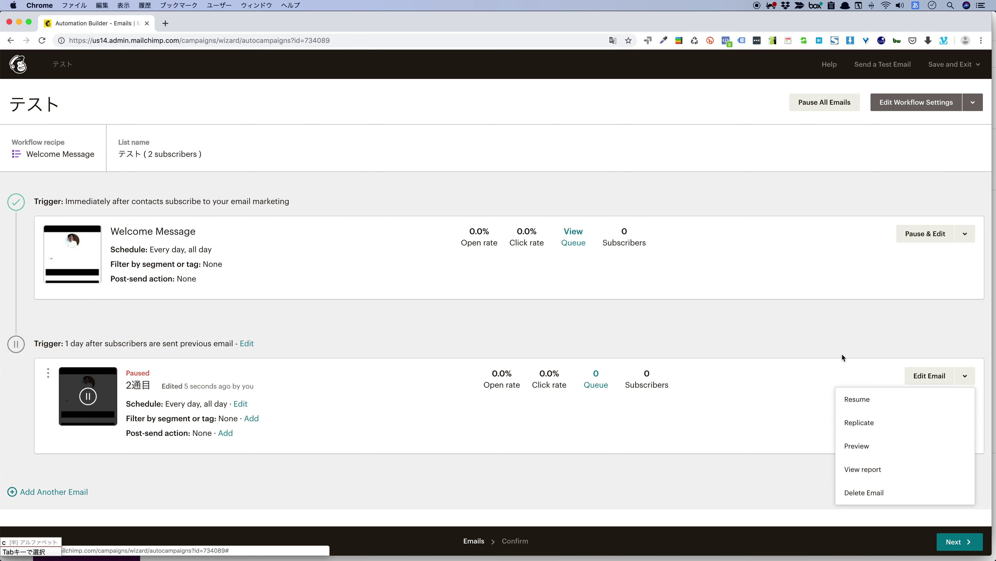
left_click(850, 346)
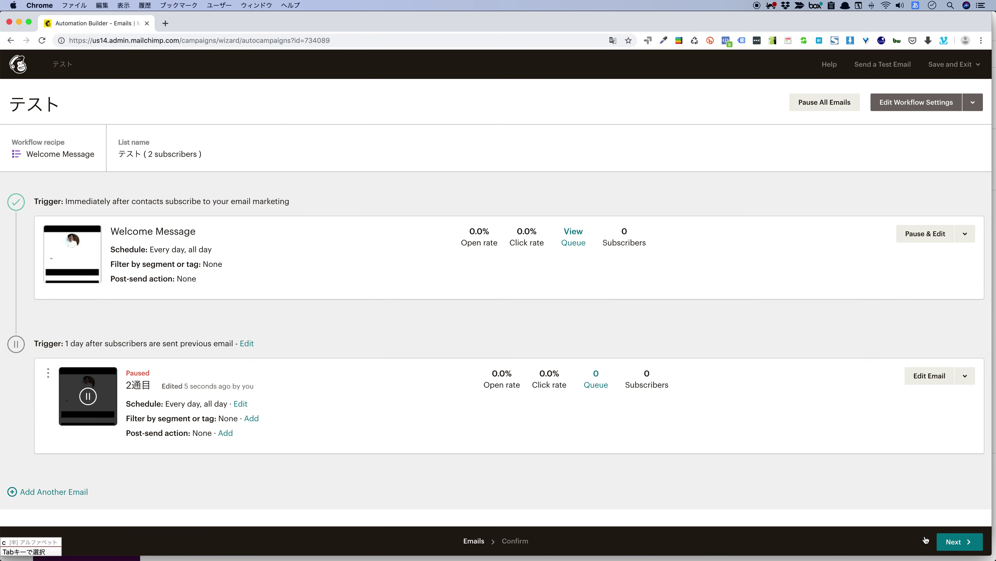
left_click(965, 376)
left_click(903, 404)
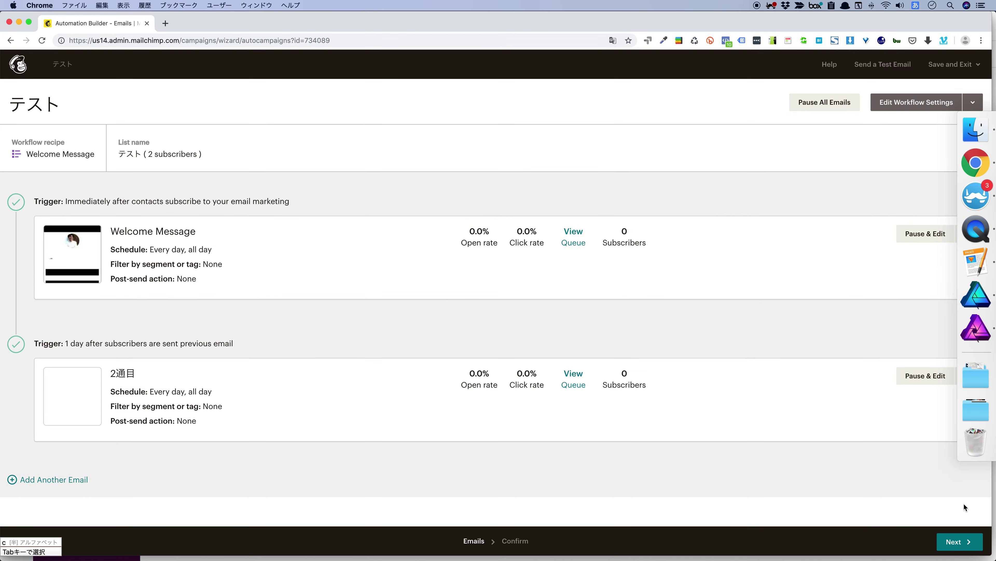
Proceed to the workflow confirmation and exit to the campaign list
left_click(956, 546)
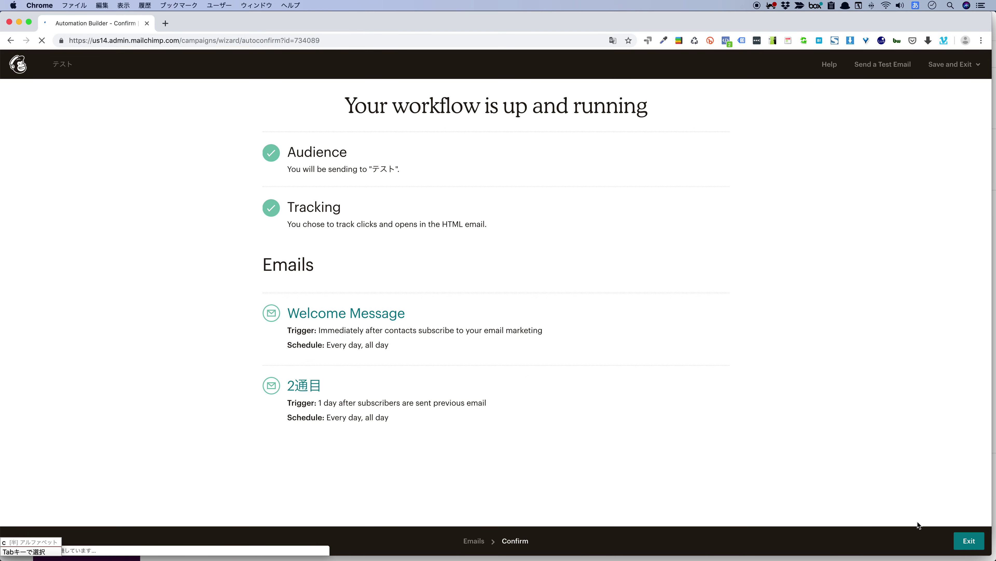
mouse_move(985, 547)
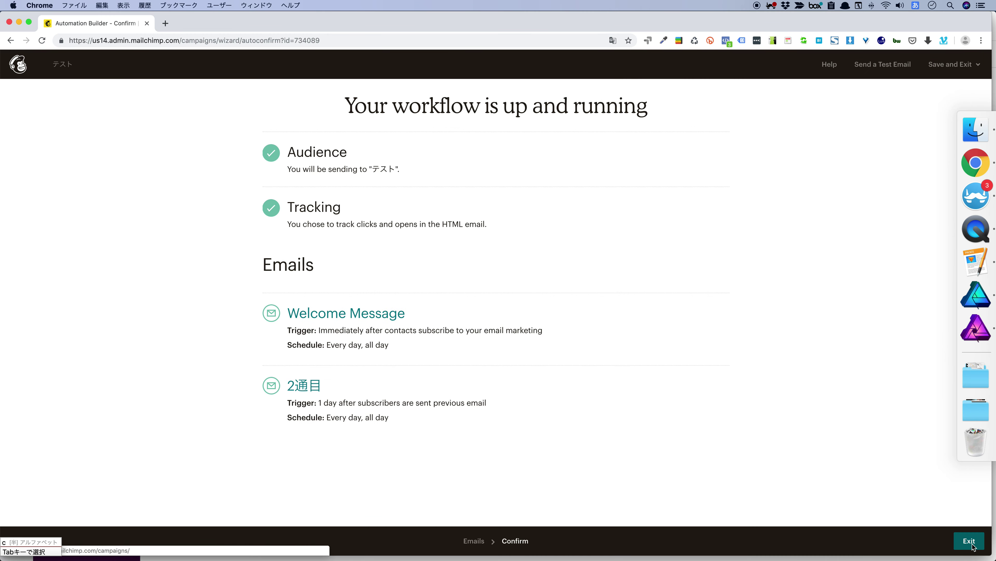
left_click(971, 543)
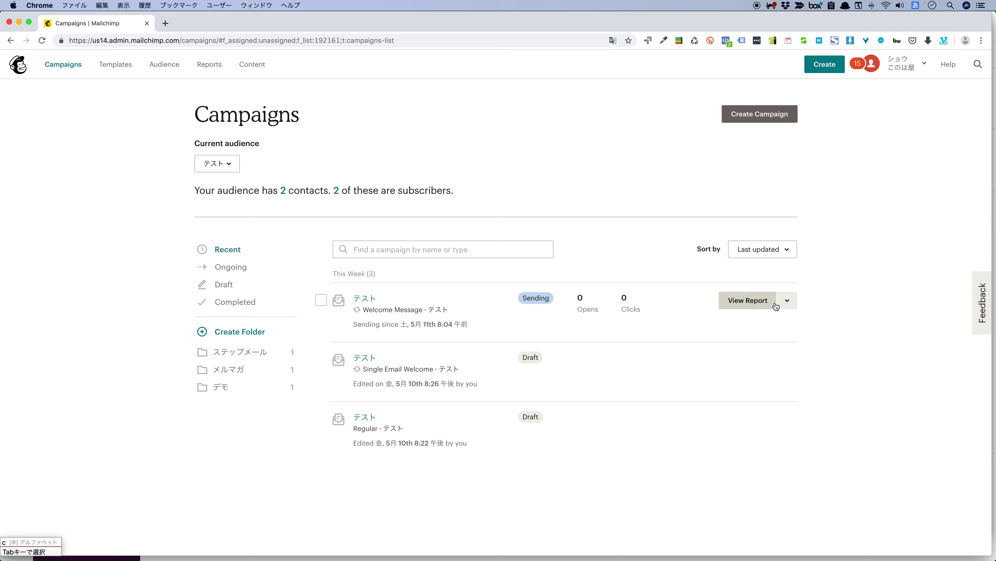
Open the sending テスト Welcome Message automation for editing again and pause its 2通目 email
left_click(788, 307)
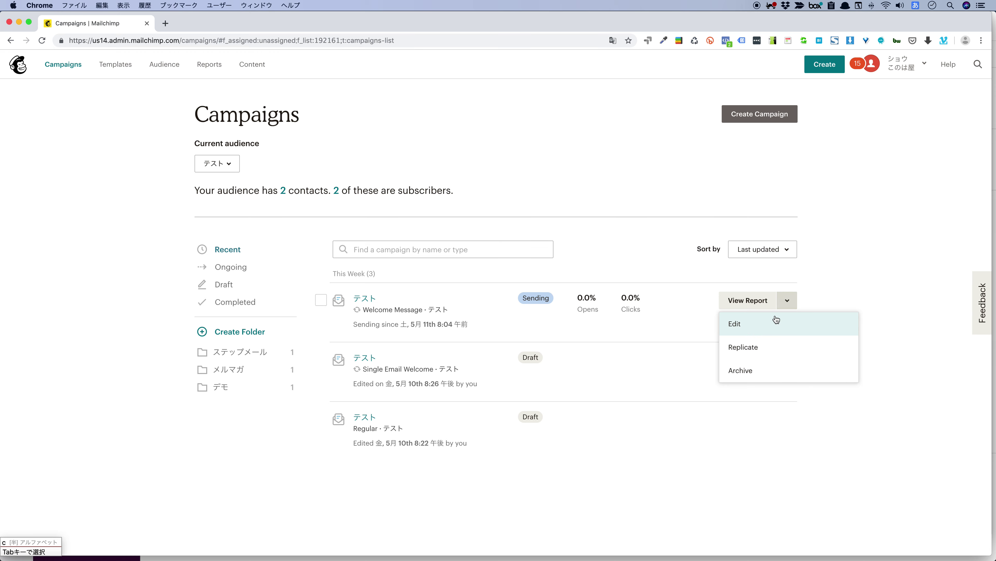
left_click(743, 326)
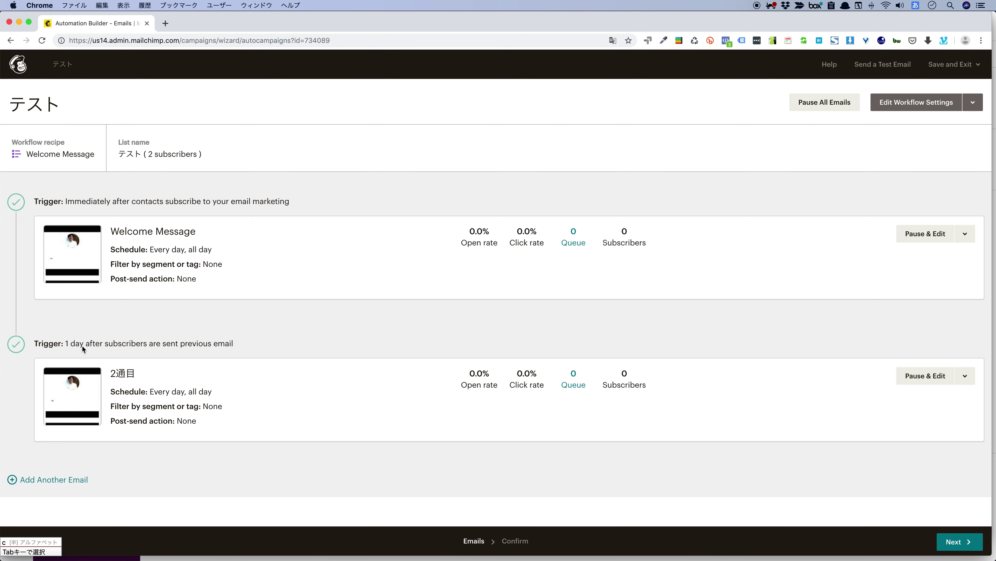
left_click(930, 377)
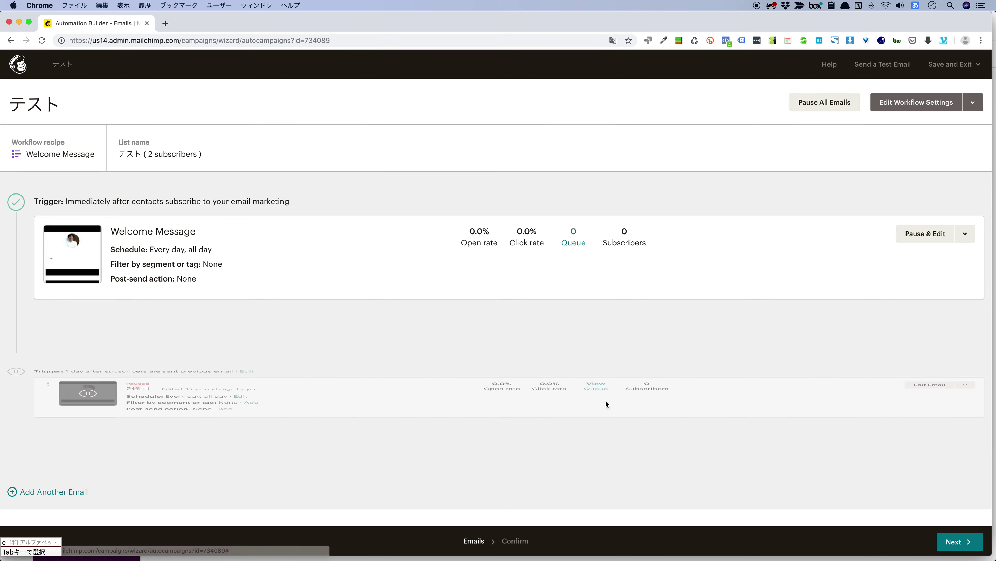
Set the 2通目 email's trigger delay to 3 days after the previous email and update the trigger
left_click(245, 344)
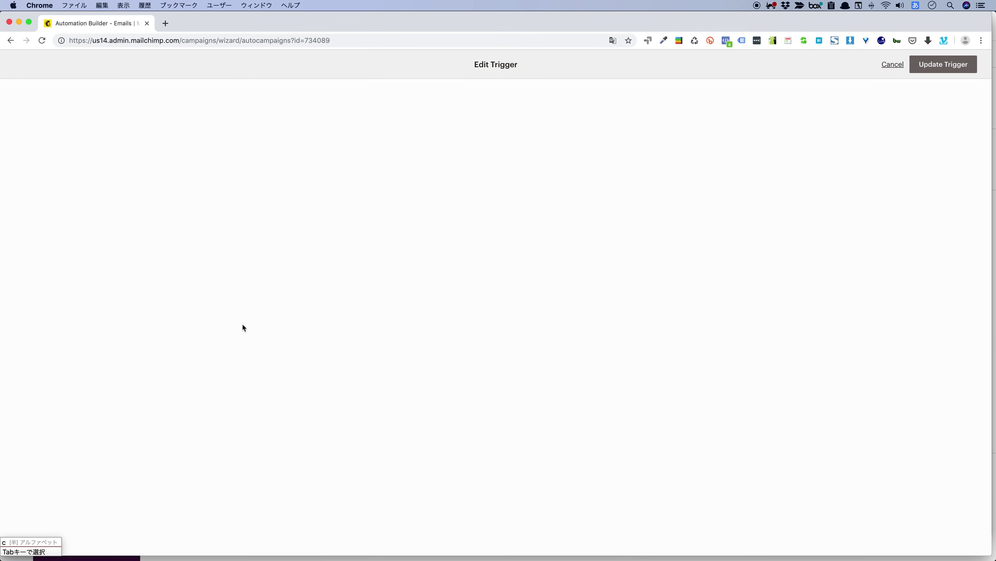
left_click(80, 212)
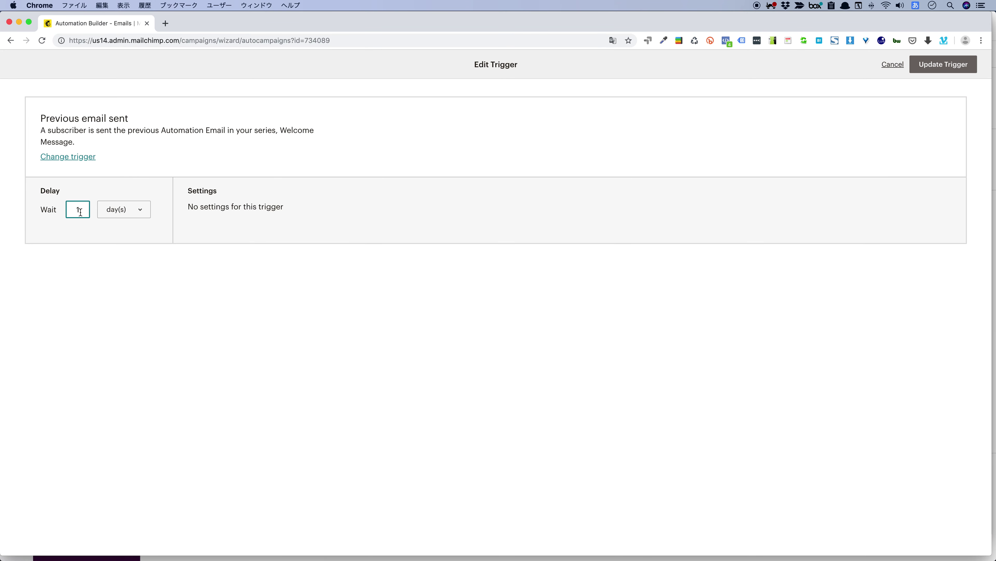
key("BackSpace")
type("2")
key("BackSpace")
type("3")
left_click(945, 64)
key("c")
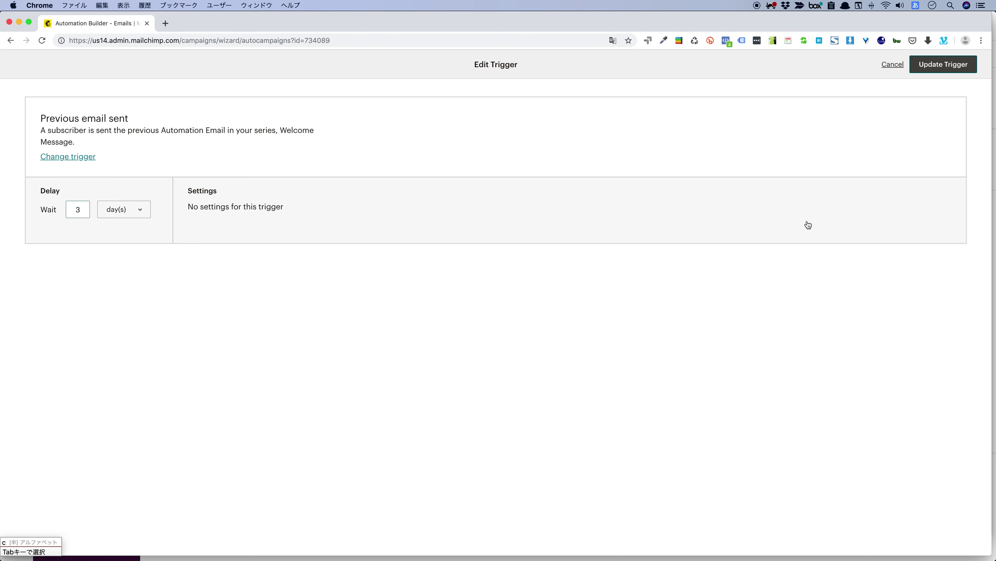